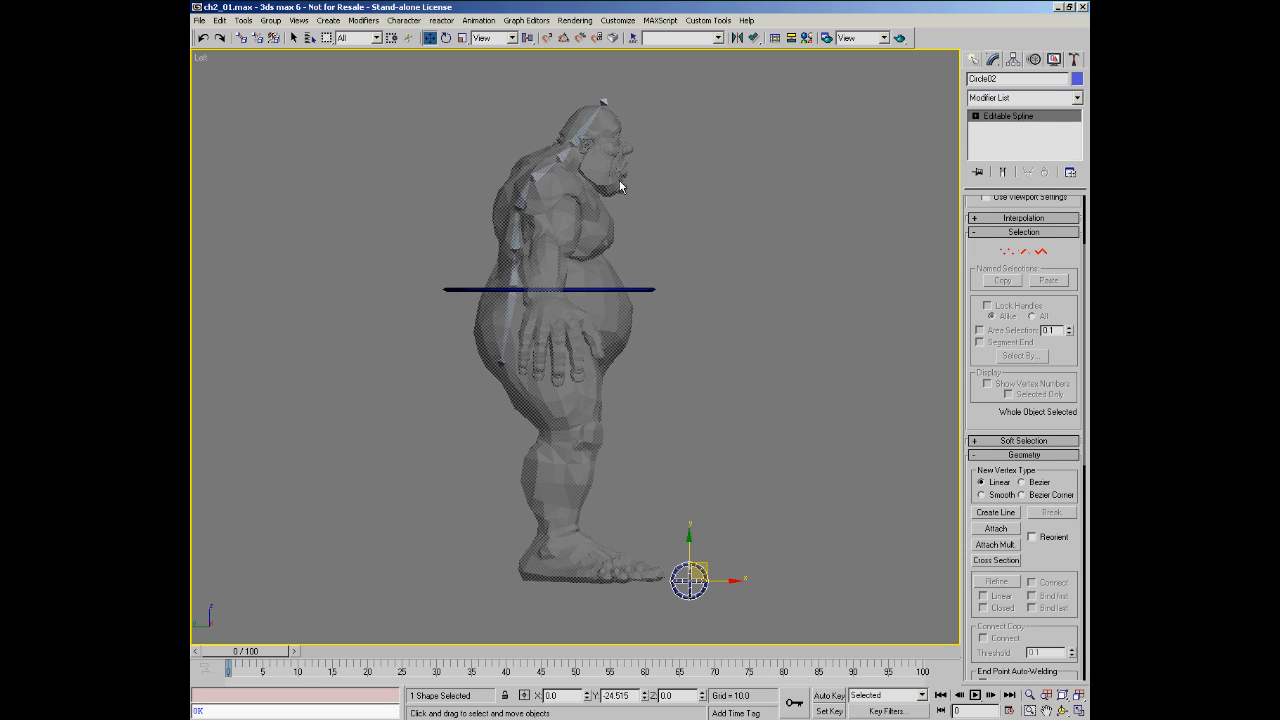
# Step: Copy the spherical spline control near the toes and position the copy in front of the belly, just below the waist ring
pyautogui.moveTo(645, 338); pyautogui.dragTo(639, 345, button='middle')
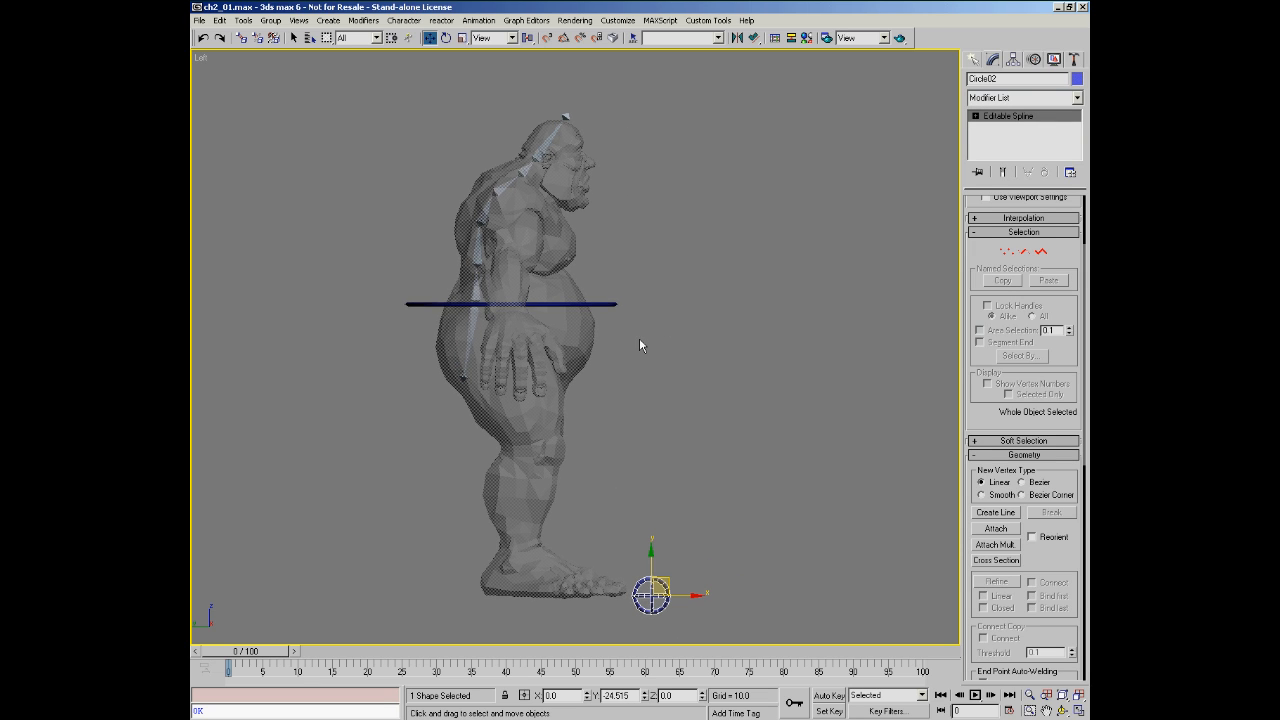
pyautogui.moveTo(660, 585)
pyautogui.keyDown('shift'); pyautogui.mouseDown()
pyautogui.moveTo(649, 332)
pyautogui.moveTo(633, 318)
pyautogui.mouseUp(); pyautogui.keyUp('shift')
pyautogui.click(600, 424)
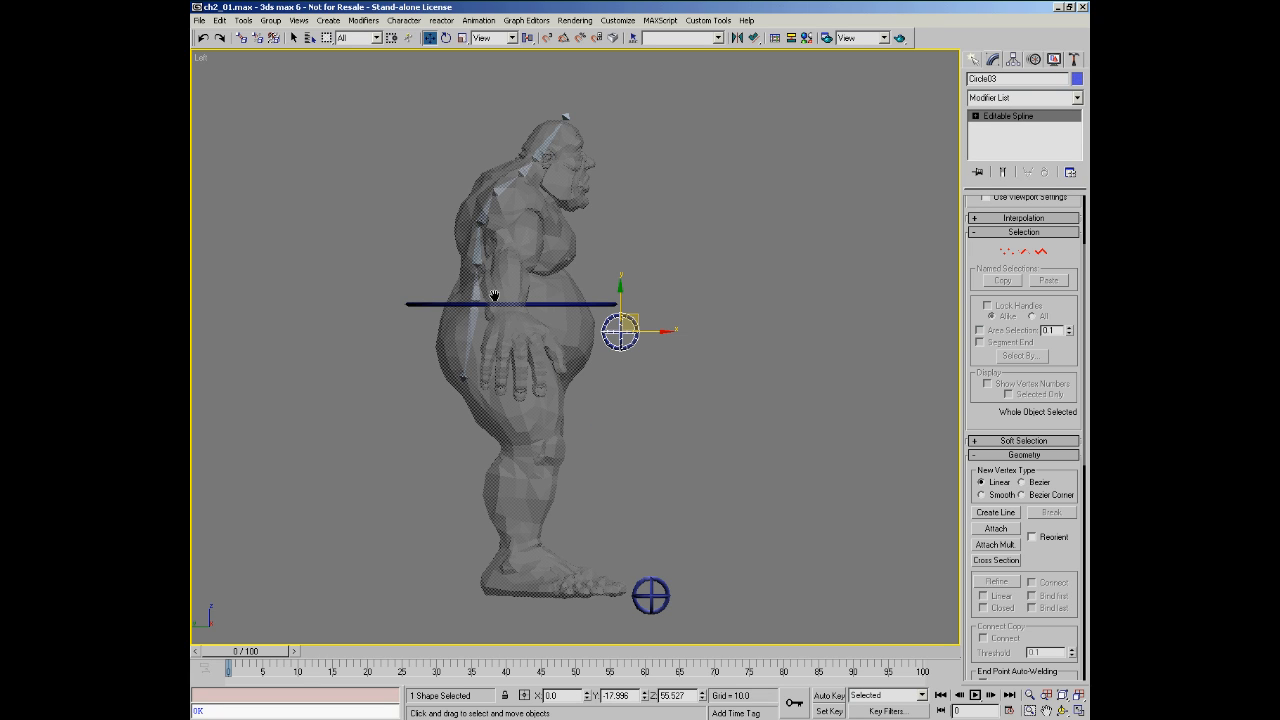
pyautogui.moveTo(491, 294); pyautogui.dragTo(500, 347, button='middle')
pyautogui.hotkey('alt', 'z')
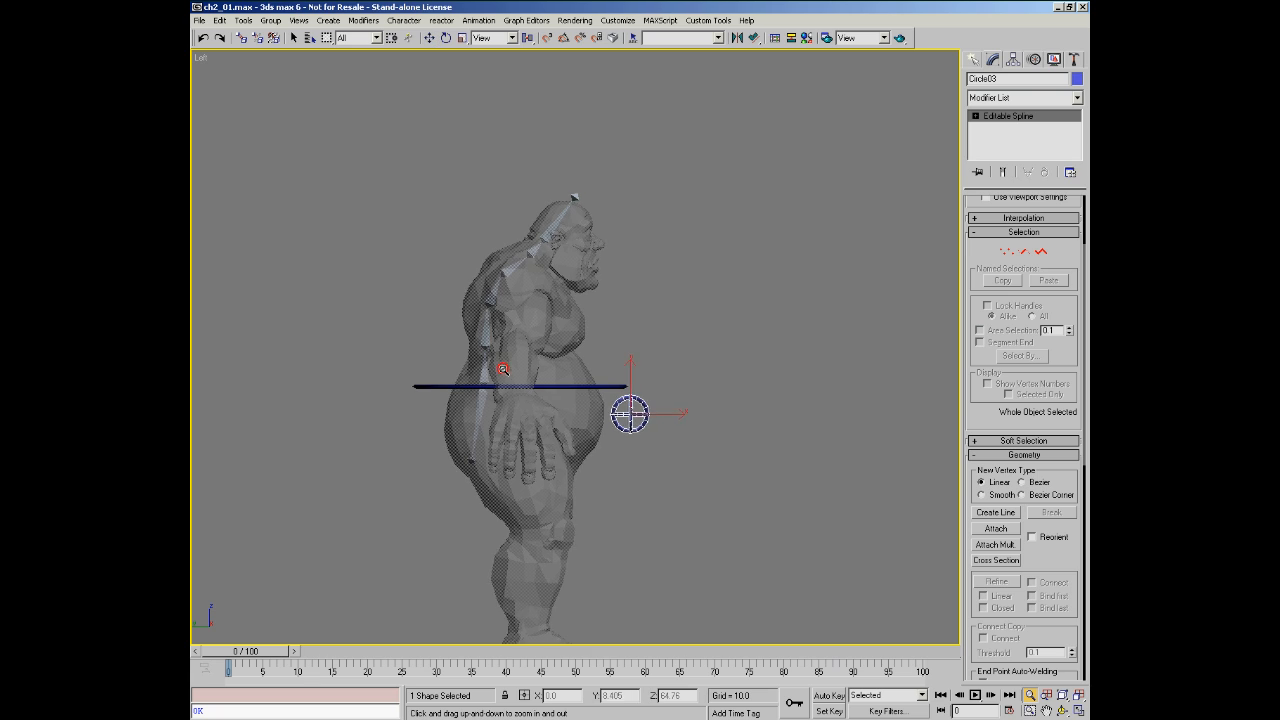
pyautogui.moveTo(502, 387); pyautogui.dragTo(508, 357)
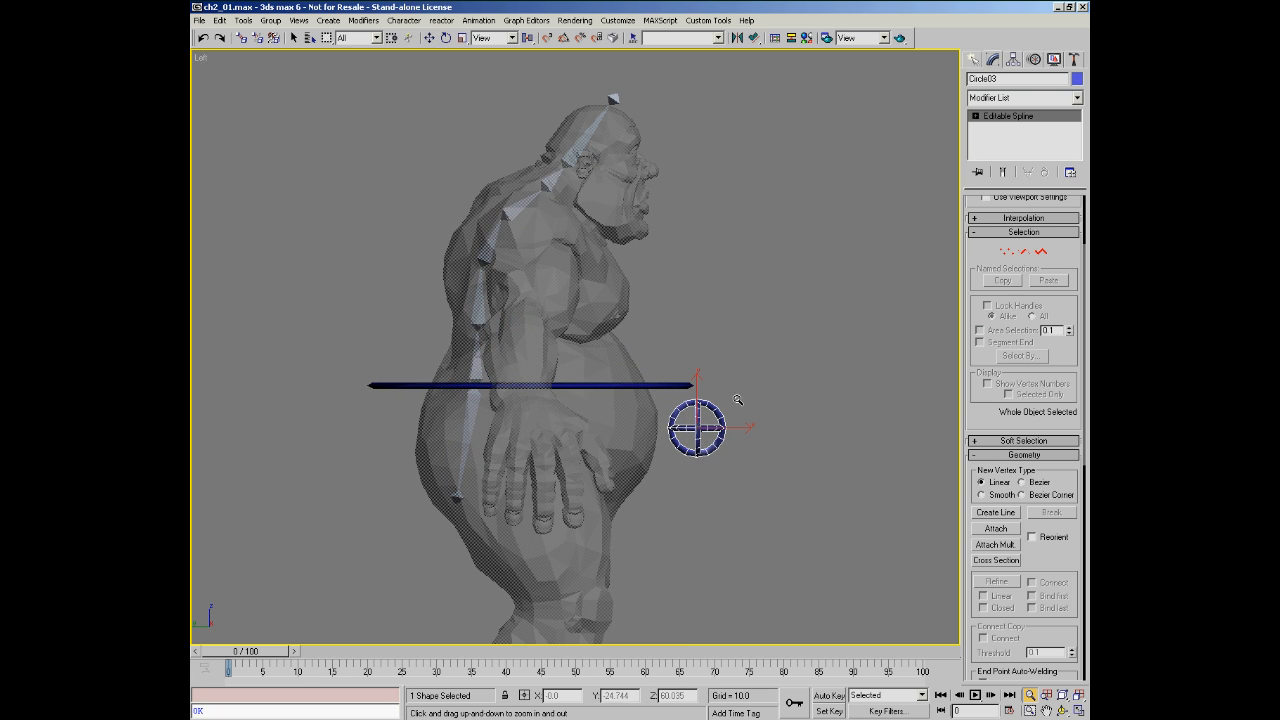
pyautogui.press('w')
pyautogui.moveTo(711, 415); pyautogui.dragTo(720, 412)
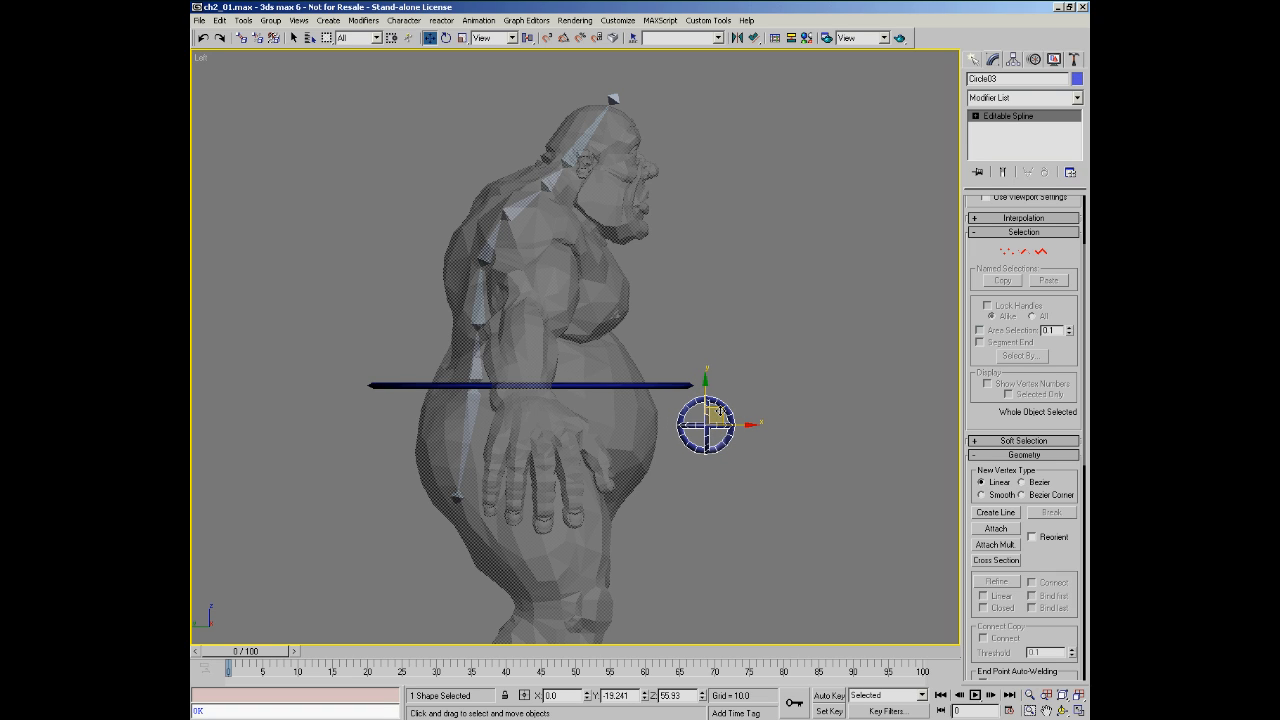
# Step: Add an XForm modifier to the spherical control in front of the belly
pyautogui.moveTo(629, 408); pyautogui.dragTo(548, 398, button='middle')
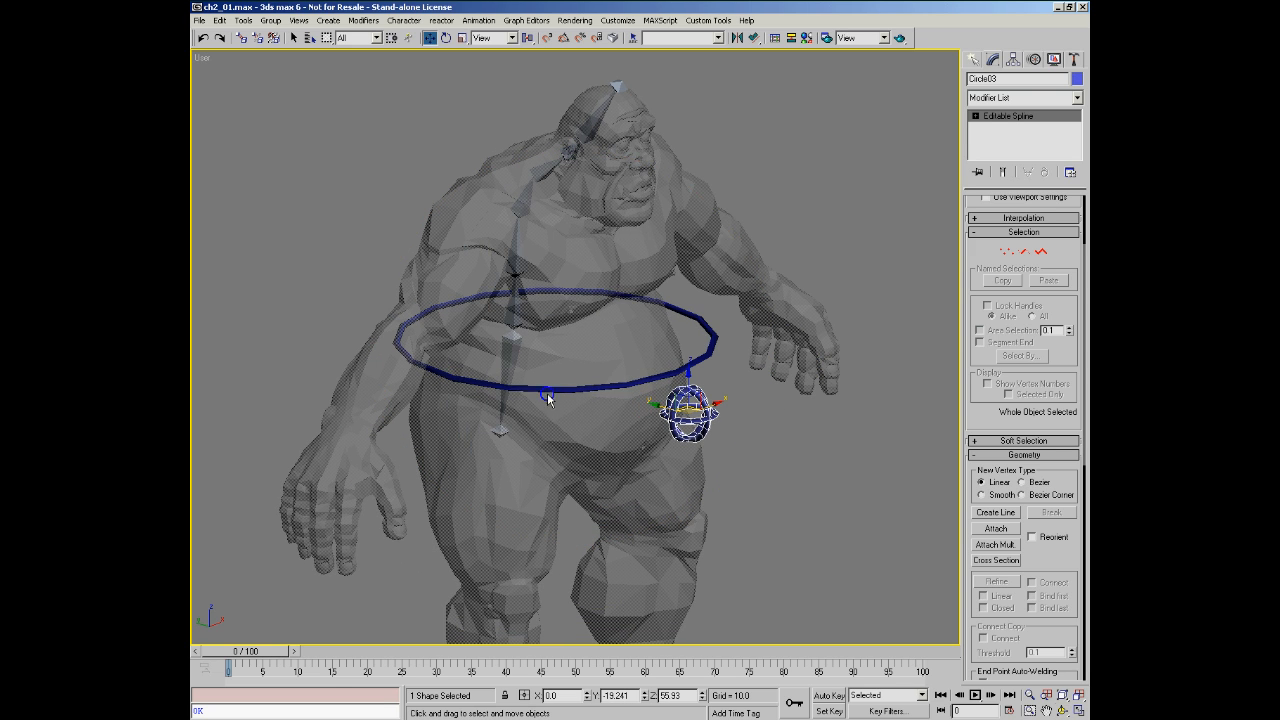
pyautogui.rightClick(579, 381)
pyautogui.click(597, 409)
pyautogui.moveTo(677, 456); pyautogui.dragTo(691, 493)
pyautogui.press('e')
pyautogui.keyDown('alt'); pyautogui.moveTo(609, 366); pyautogui.dragTo(640, 300, button='middle'); pyautogui.keyUp('alt')
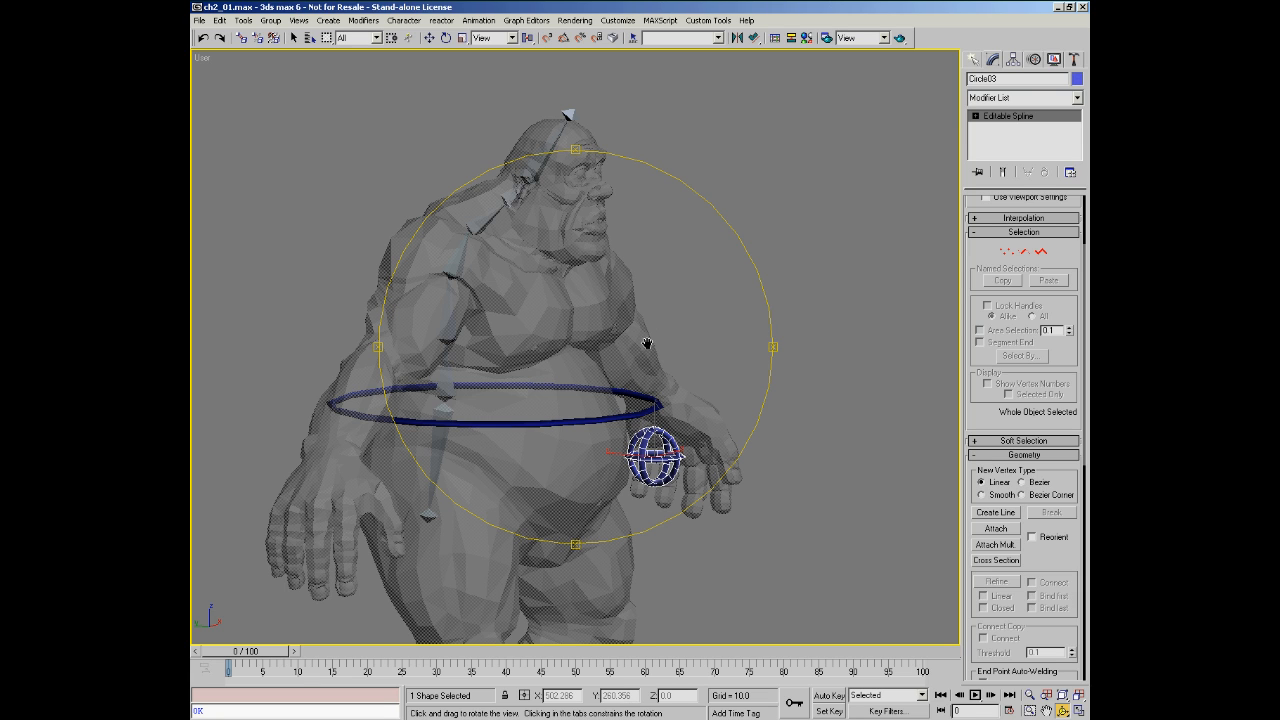
pyautogui.keyDown('alt'); pyautogui.moveTo(646, 348); pyautogui.dragTo(650, 330, button='middle'); pyautogui.keyUp('alt')
pyautogui.click(1078, 98)
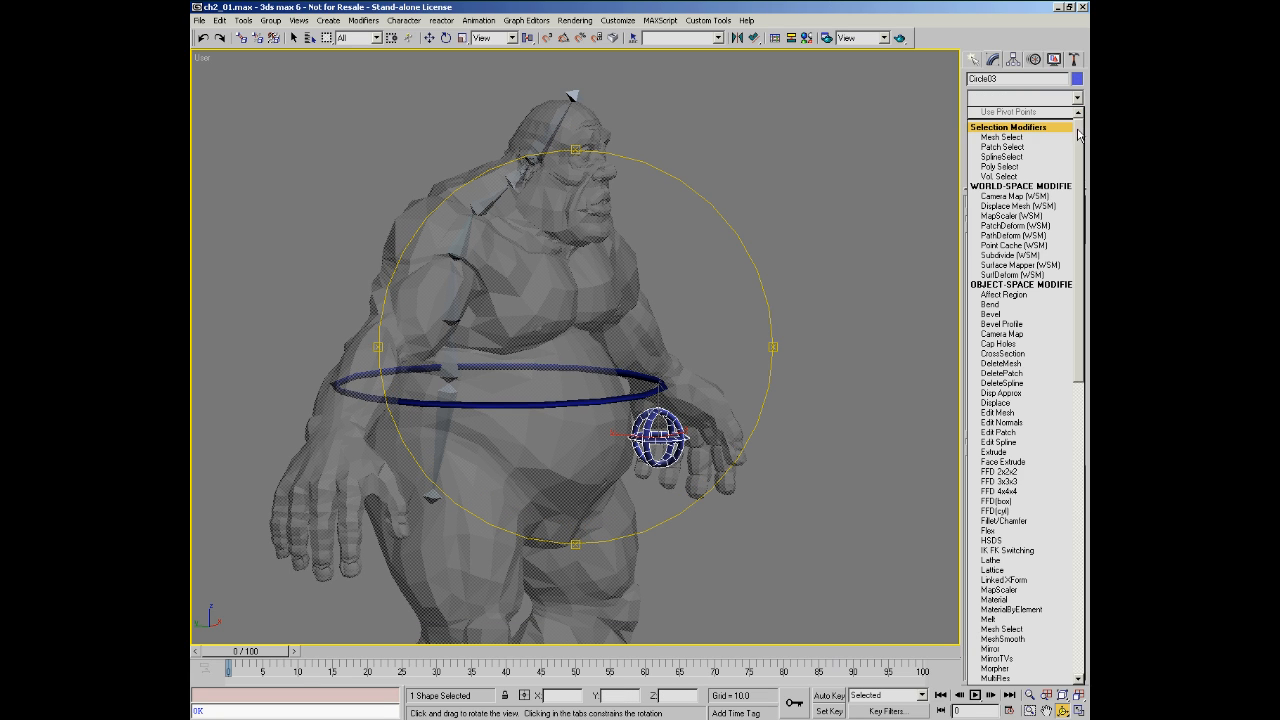
pyautogui.moveTo(1078, 134); pyautogui.dragTo(1089, 510)
pyautogui.click(1025, 673)
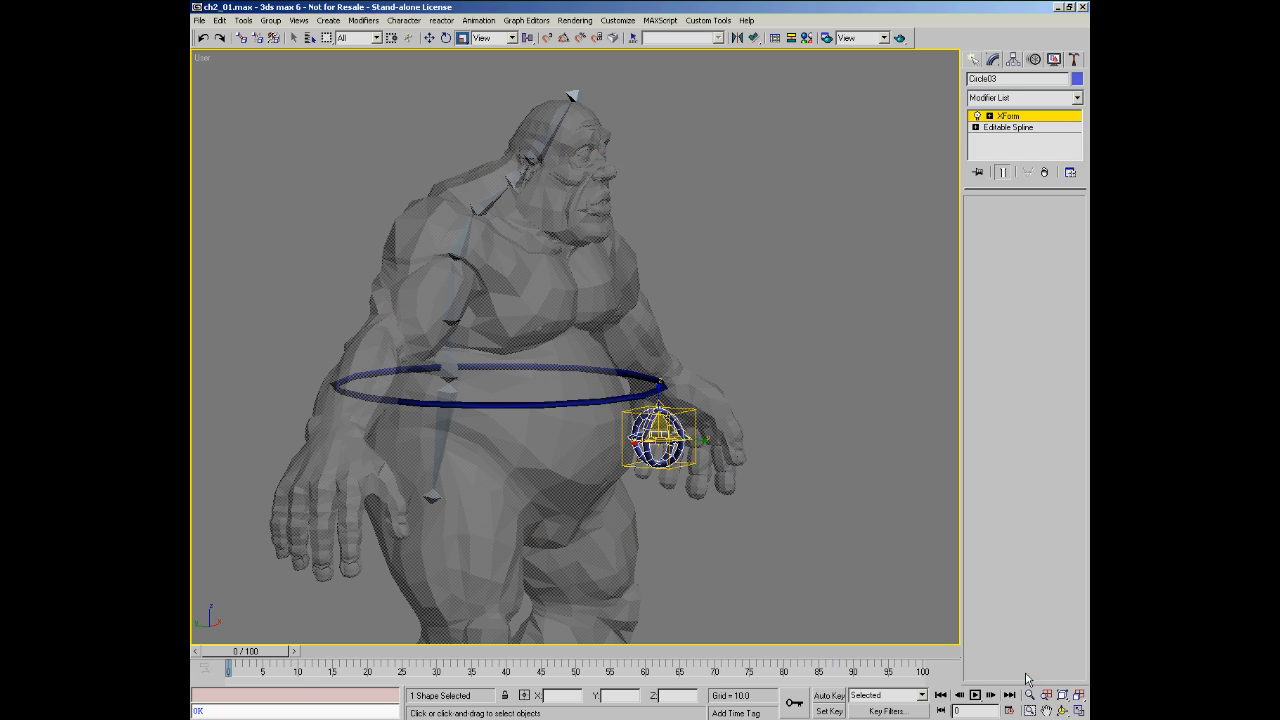
# Step: Scale down the XForm gizmo to make the belly control smaller
pyautogui.rightClick(736, 378)
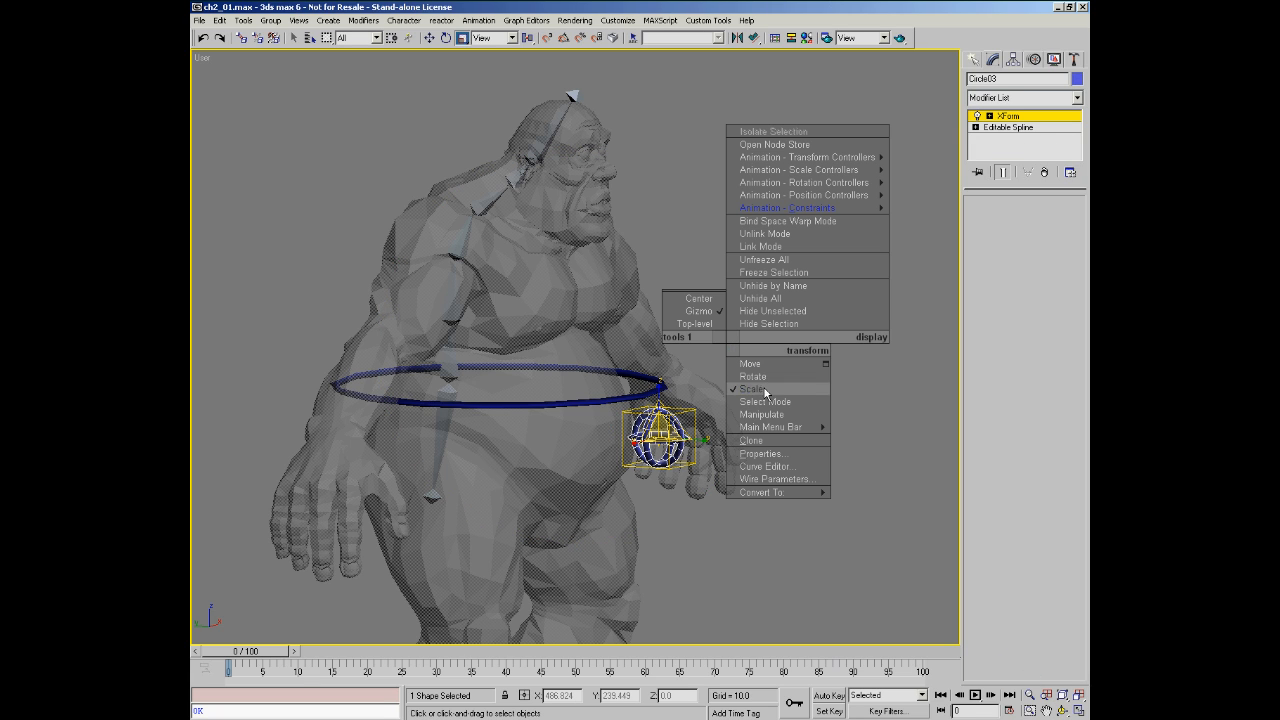
pyautogui.click(766, 389)
pyautogui.keyDown('alt'); pyautogui.moveTo(632, 366); pyautogui.dragTo(614, 397, button='middle'); pyautogui.keyUp('alt')
pyautogui.moveTo(657, 430); pyautogui.dragTo(657, 468)
pyautogui.keyDown('alt'); pyautogui.moveTo(584, 402); pyautogui.dragTo(583, 367, button='middle'); pyautogui.keyUp('alt')
pyautogui.keyDown('ctrl'); pyautogui.keyDown('alt'); pyautogui.moveTo(641, 431); pyautogui.dragTo(690, 422, button='middle'); pyautogui.keyUp('alt'); pyautogui.keyUp('ctrl')
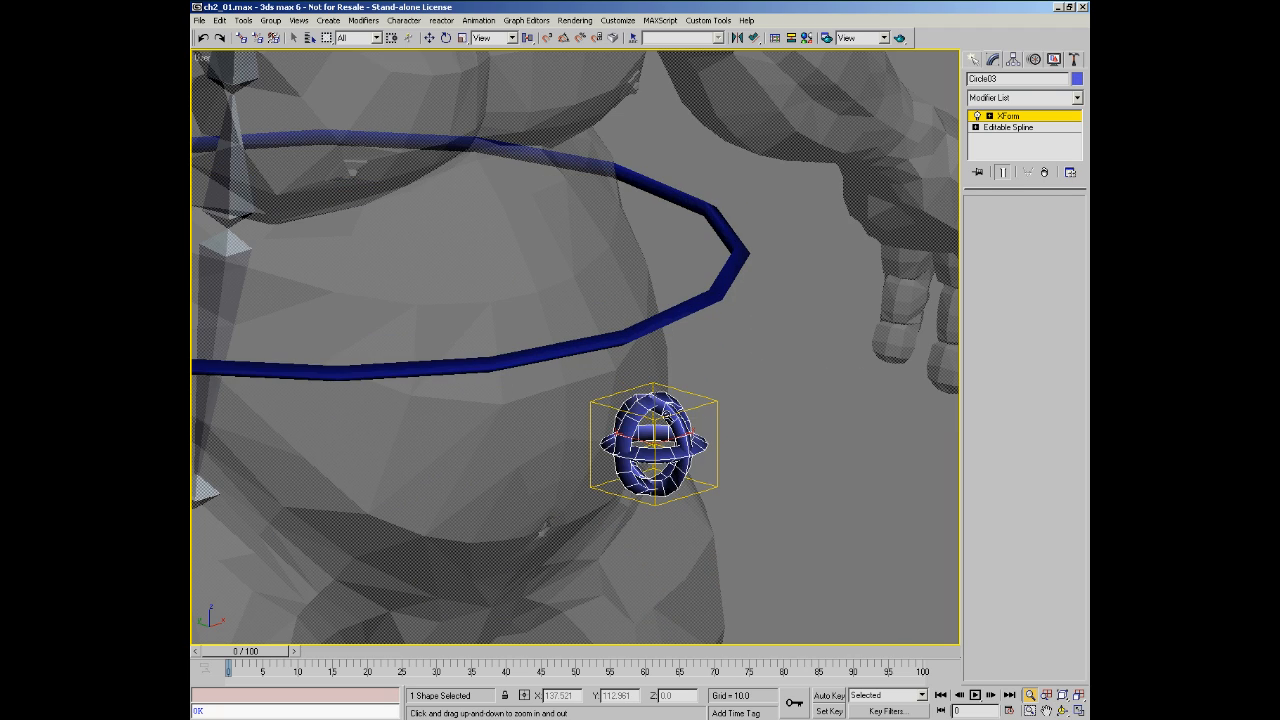
pyautogui.moveTo(642, 372); pyautogui.dragTo(646, 438)
# Step: Convert the resized belly control to an editable spline
pyautogui.moveTo(636, 352); pyautogui.dragTo(680, 398, button='middle')
pyautogui.rightClick(693, 400)
pyautogui.moveTo(715, 548)
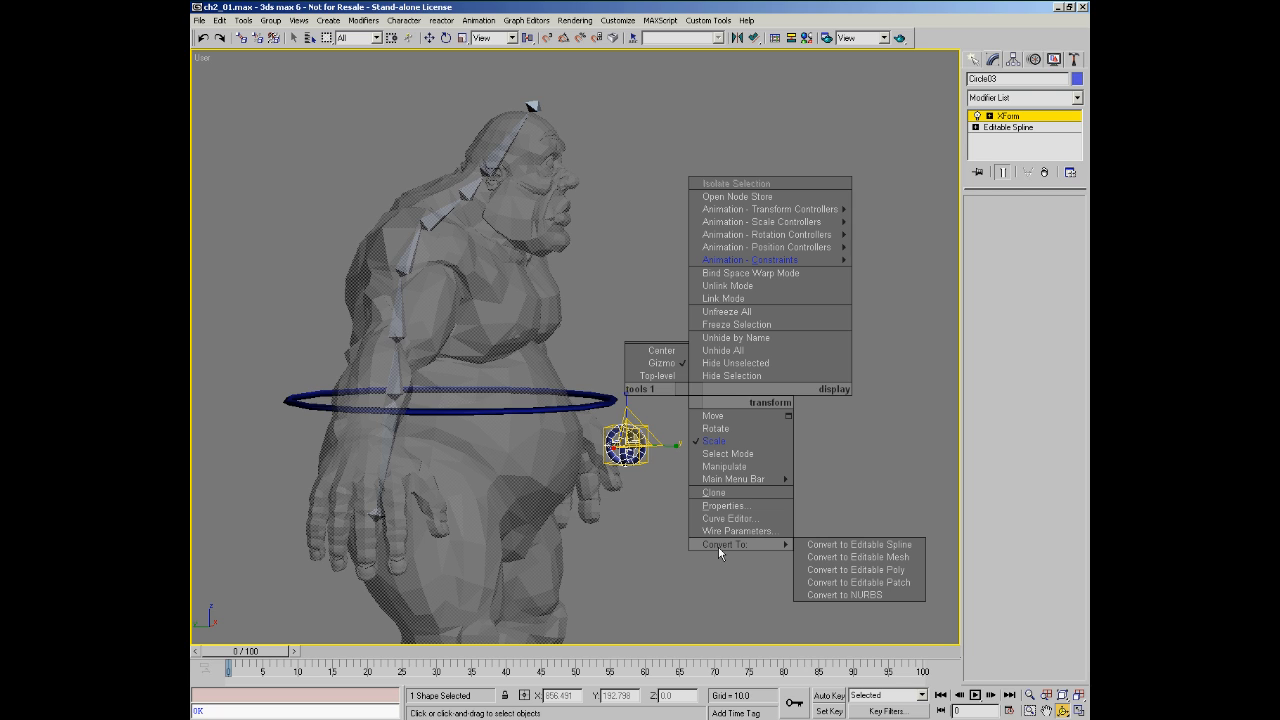
pyautogui.click(858, 545)
# Step: Copy the belly control upward in the left view, placing an independent copy just above the waist ring's height
pyautogui.moveTo(658, 385); pyautogui.dragTo(675, 379, button='middle')
pyautogui.moveTo(677, 309); pyautogui.dragTo(711, 298, button='middle')
pyautogui.keyDown('alt'); pyautogui.moveTo(611, 360); pyautogui.dragTo(676, 365, button='middle'); pyautogui.keyUp('alt')
pyautogui.rightClick(704, 347)
pyautogui.click(714, 360)
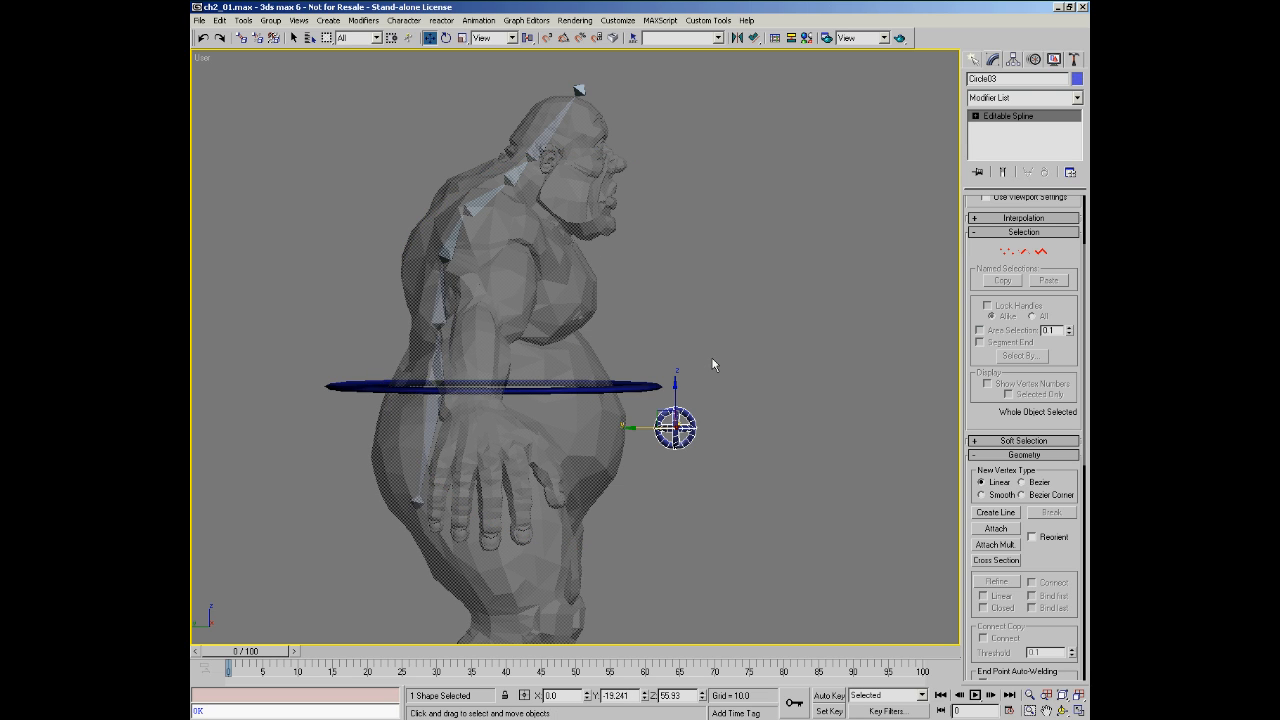
pyautogui.press('l')
pyautogui.keyDown('ctrl'); pyautogui.keyDown('alt'); pyautogui.moveTo(709, 359); pyautogui.dragTo(640, 284, button='middle'); pyautogui.keyUp('alt'); pyautogui.keyUp('ctrl')
pyautogui.keyDown('shift'); pyautogui.moveTo(710, 457); pyautogui.dragTo(713, 382); pyautogui.keyUp('shift')
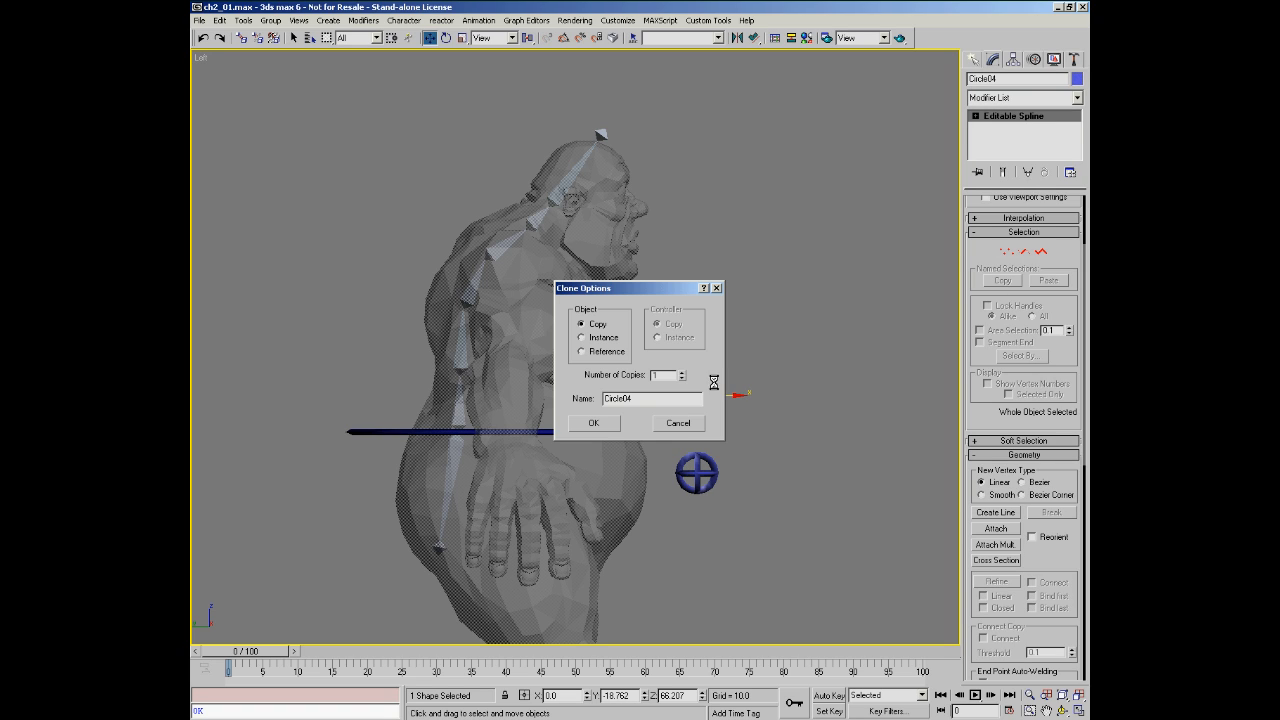
pyautogui.click(593, 423)
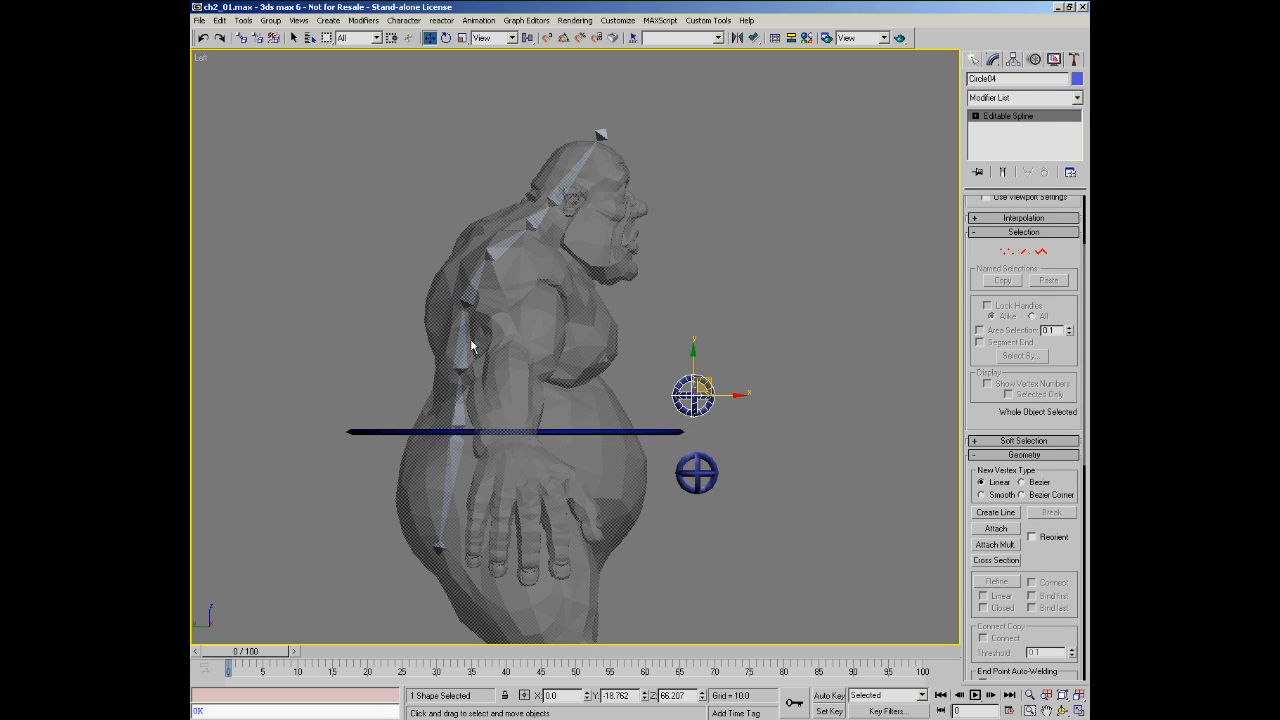
# Step: Make two more copies of the spherical control, one in front of the chin and one above the head
pyautogui.moveTo(705, 384)
pyautogui.keyDown('shift'); pyautogui.mouseDown()
pyautogui.moveTo(698, 226)
pyautogui.moveTo(700, 256)
pyautogui.mouseUp(); pyautogui.keyUp('shift')
pyautogui.press('Return')
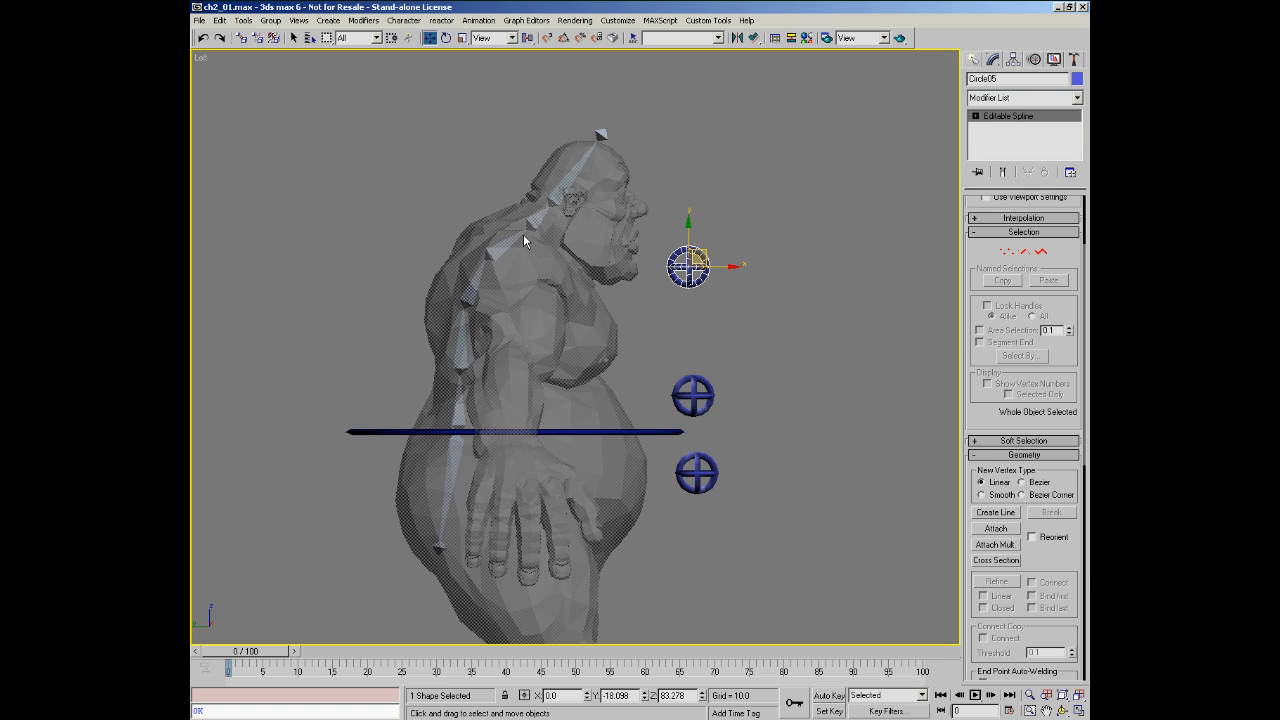
pyautogui.moveTo(702, 255)
pyautogui.keyDown('shift'); pyautogui.mouseDown()
pyautogui.moveTo(683, 117)
pyautogui.moveTo(639, 89)
pyautogui.mouseUp(); pyautogui.keyUp('shift')
pyautogui.press('Return')
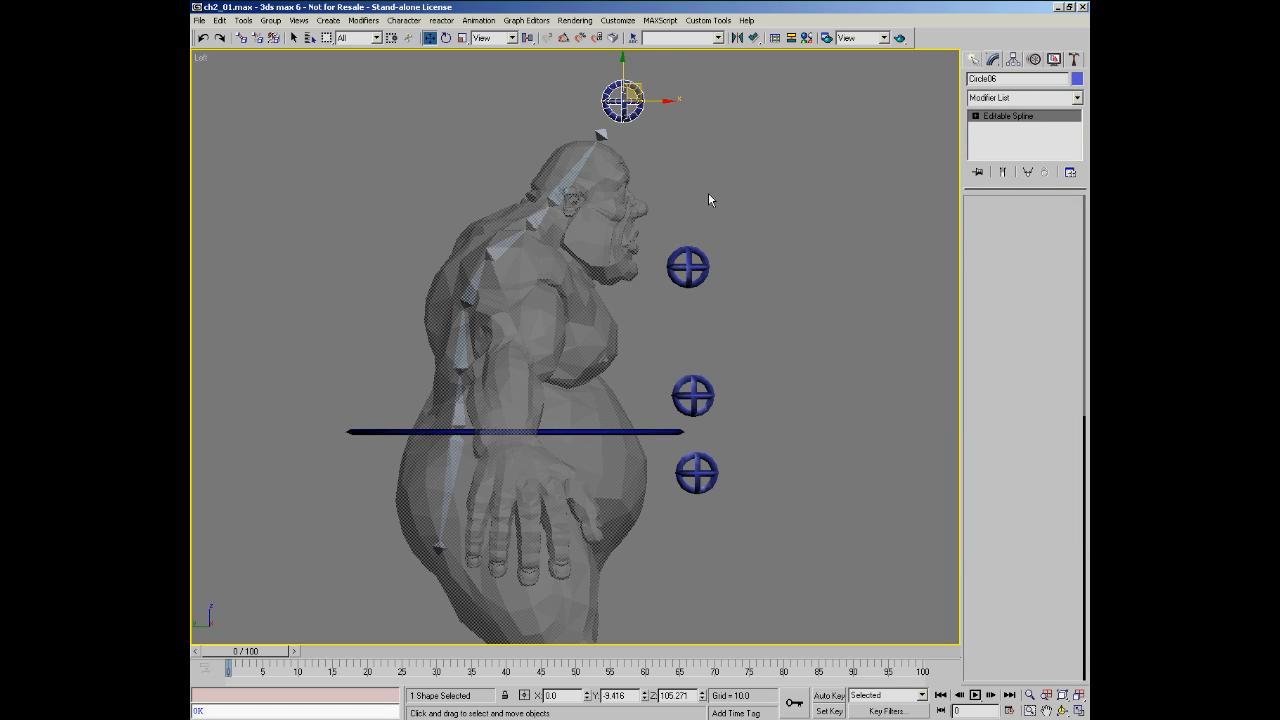
pyautogui.moveTo(724, 215); pyautogui.dragTo(706, 270, button='middle')
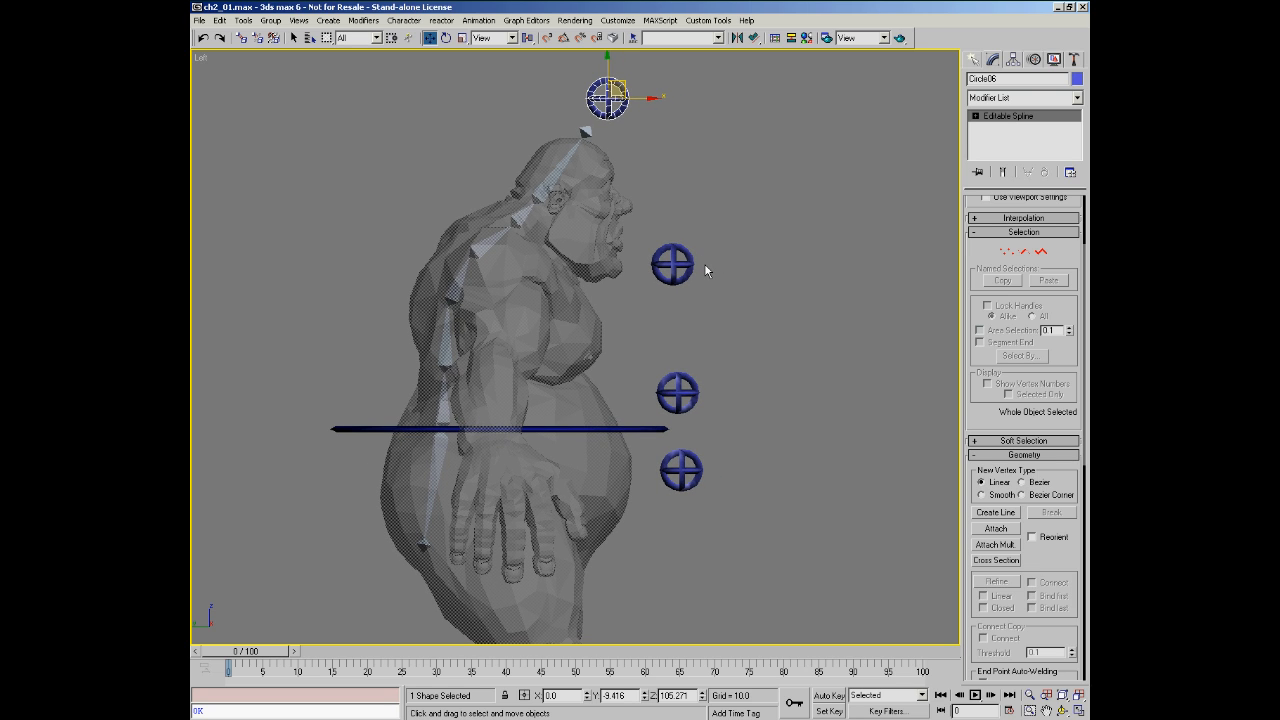
pyautogui.moveTo(736, 300); pyautogui.dragTo(703, 291, button='middle')
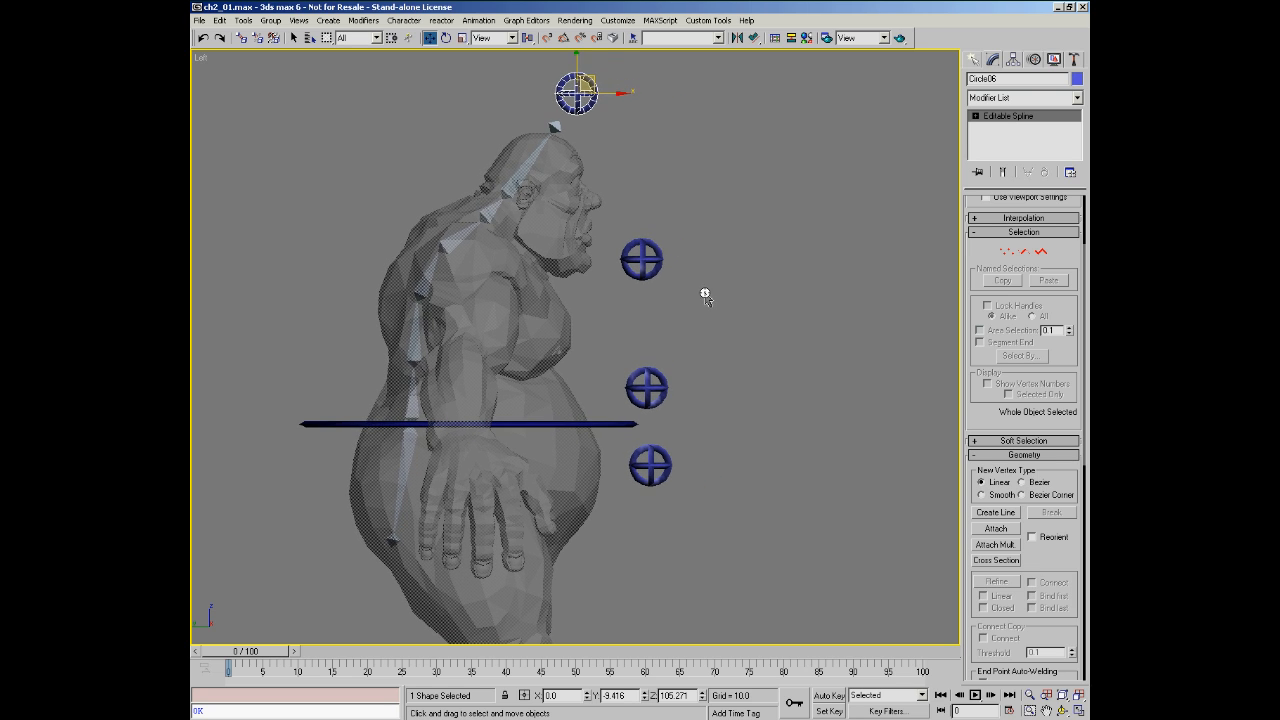
# Step: Select the lowest spine bone and set the reference coordinate system to Local
pyautogui.click(668, 466)
pyautogui.moveTo(693, 403); pyautogui.dragTo(645, 394, button='middle')
pyautogui.click(399, 466)
pyautogui.keyDown('alt'); pyautogui.rightClick(689, 484); pyautogui.keyUp('alt')
pyautogui.click(753, 534)
pyautogui.hotkey('ctrl', 'r')
pyautogui.moveTo(718, 448); pyautogui.dragTo(490, 422)
pyautogui.moveTo(490, 422); pyautogui.dragTo(608, 396, button='middle')
pyautogui.moveTo(608, 396); pyautogui.dragTo(536, 396)
pyautogui.press('w')
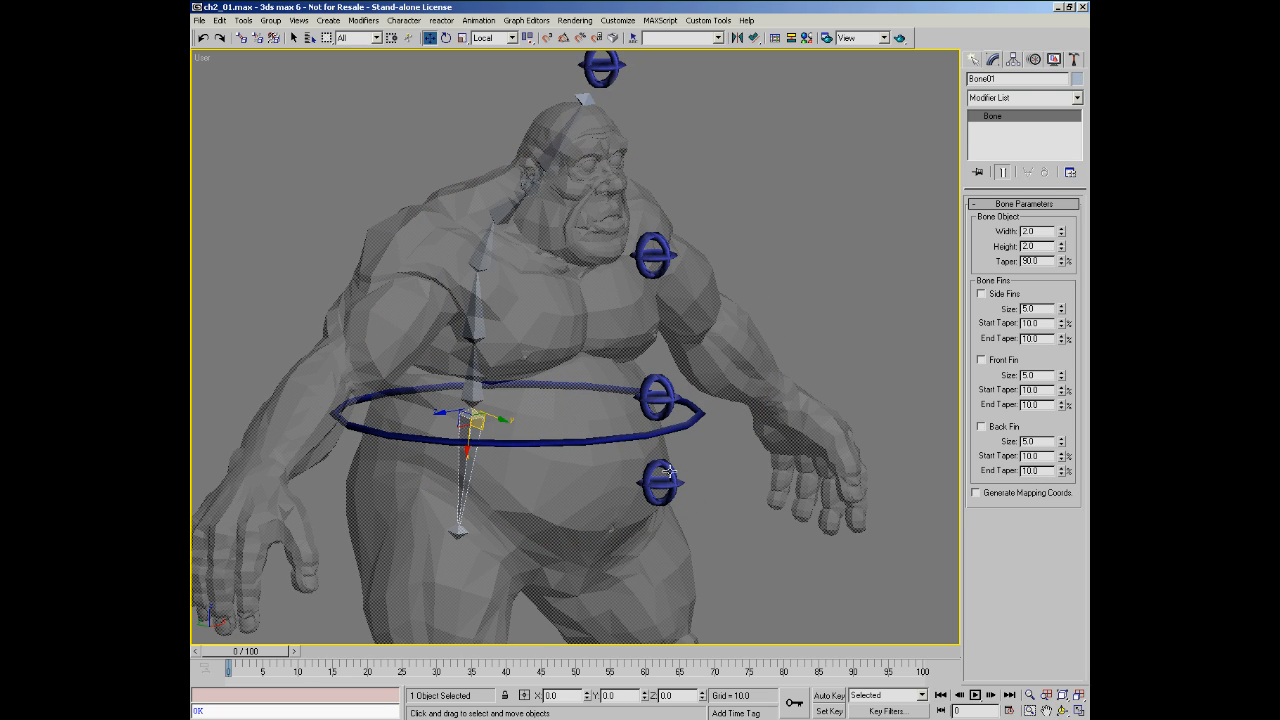
# Step: Align the lowest belly control's orientation to the lowest spine bone
pyautogui.click(668, 474)
pyautogui.click(468, 433)
pyautogui.click(648, 487)
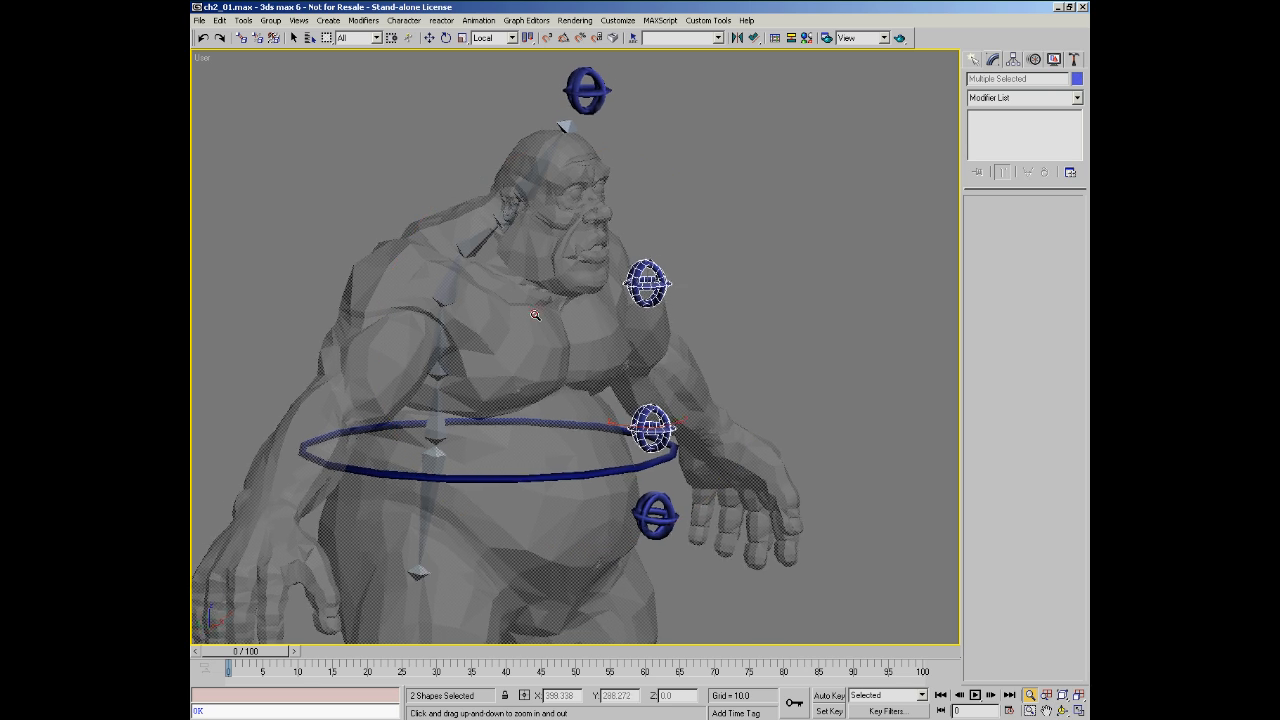
# Step: Align the orientation of the two controls in front of the torso and chin to Bone03 on the X, Y and Z axes
pyautogui.keyDown('ctrl'); pyautogui.keyDown('alt'); pyautogui.moveTo(536, 320); pyautogui.dragTo(557, 314, button='middle'); pyautogui.keyUp('alt'); pyautogui.keyUp('ctrl')
pyautogui.moveTo(658, 296); pyautogui.dragTo(680, 297, button='middle')
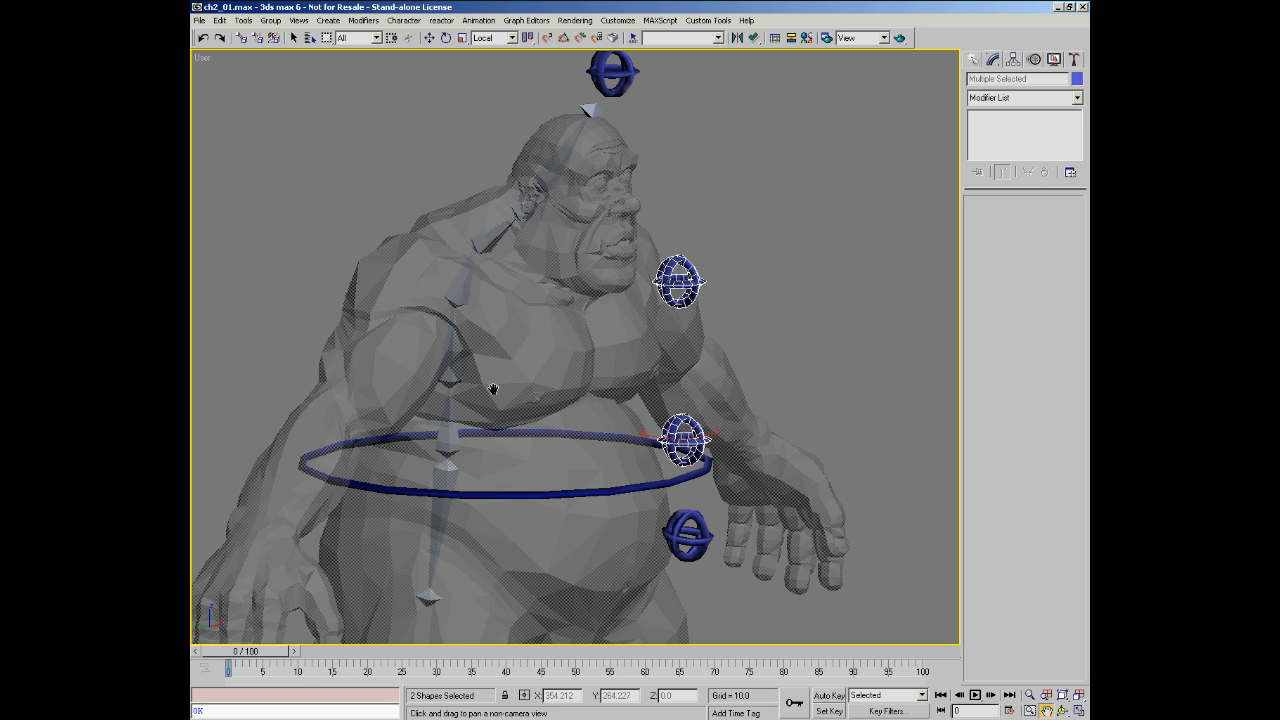
pyautogui.hotkey('ctrl', 'r')
pyautogui.moveTo(572, 347); pyautogui.dragTo(548, 349)
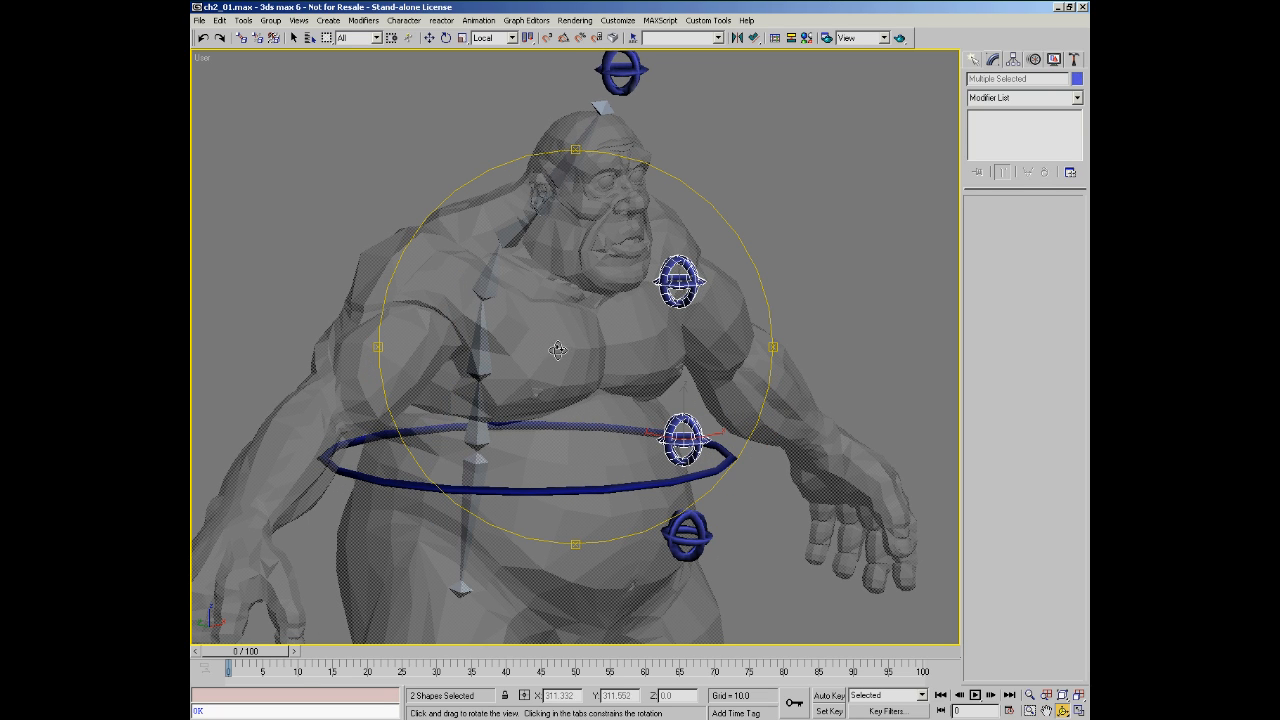
pyautogui.moveTo(599, 338); pyautogui.dragTo(579, 350, button='middle')
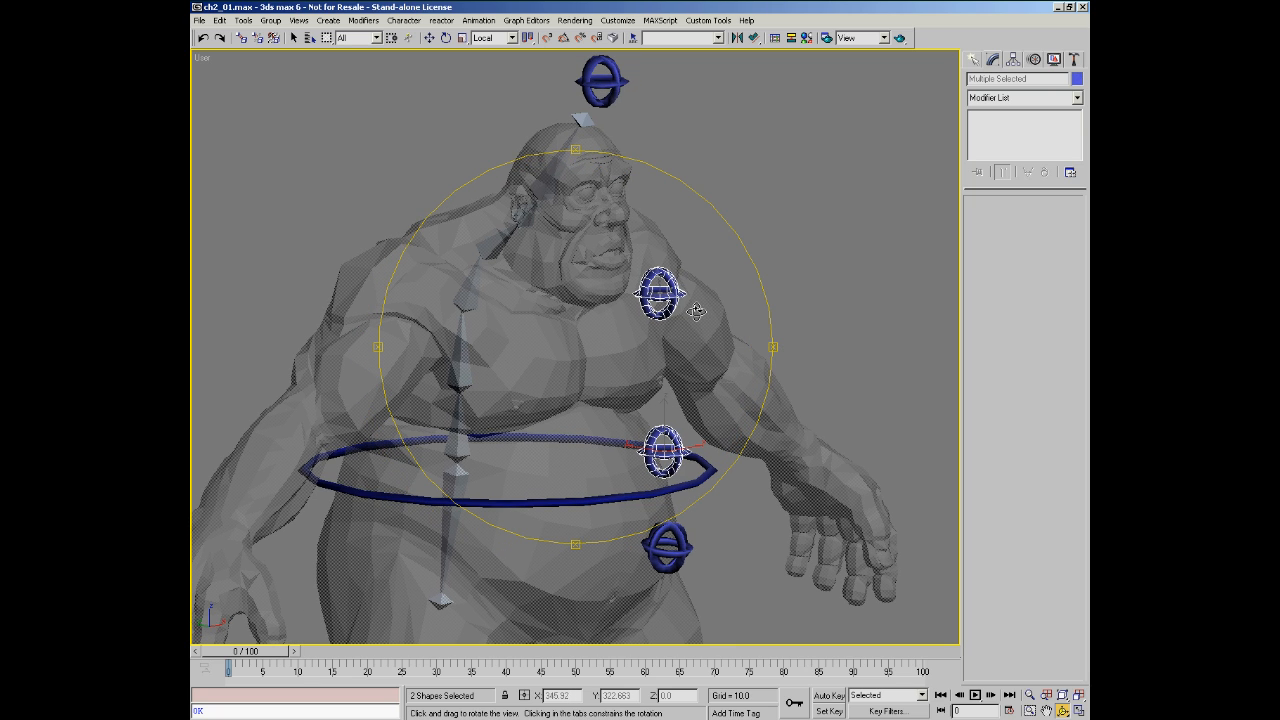
pyautogui.moveTo(582, 358); pyautogui.dragTo(586, 358)
pyautogui.press('w')
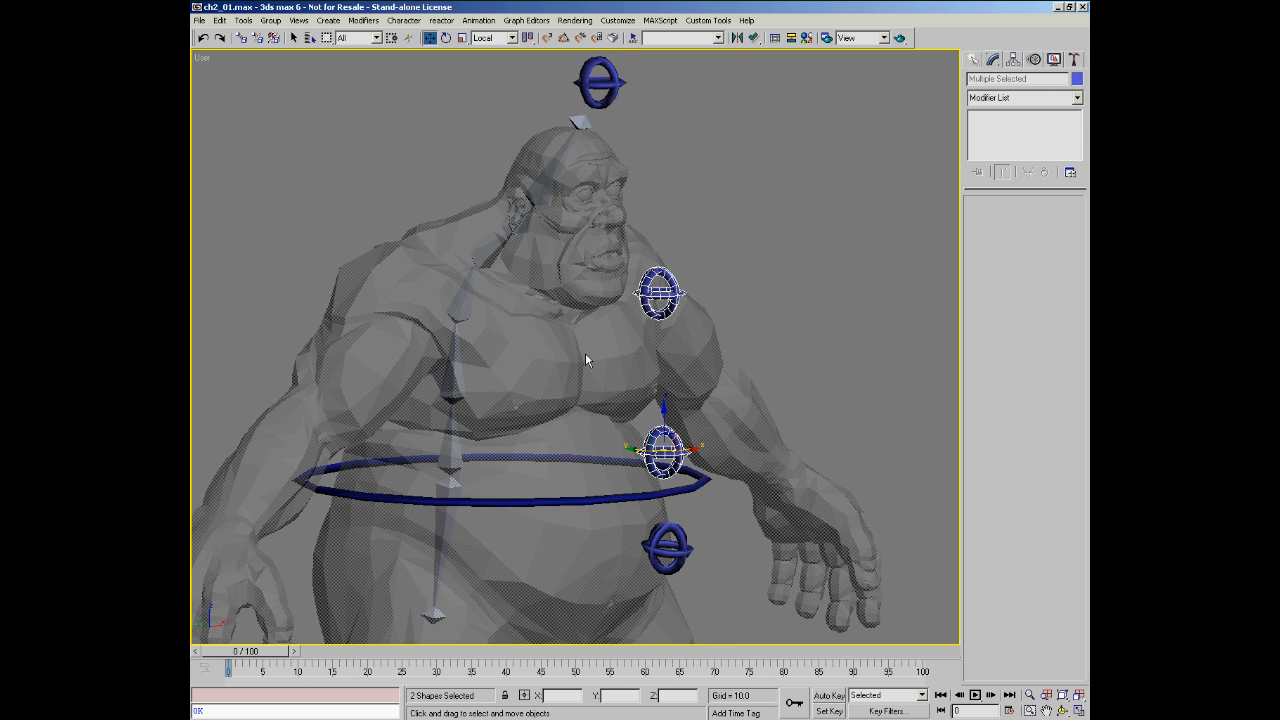
pyautogui.click(753, 38)
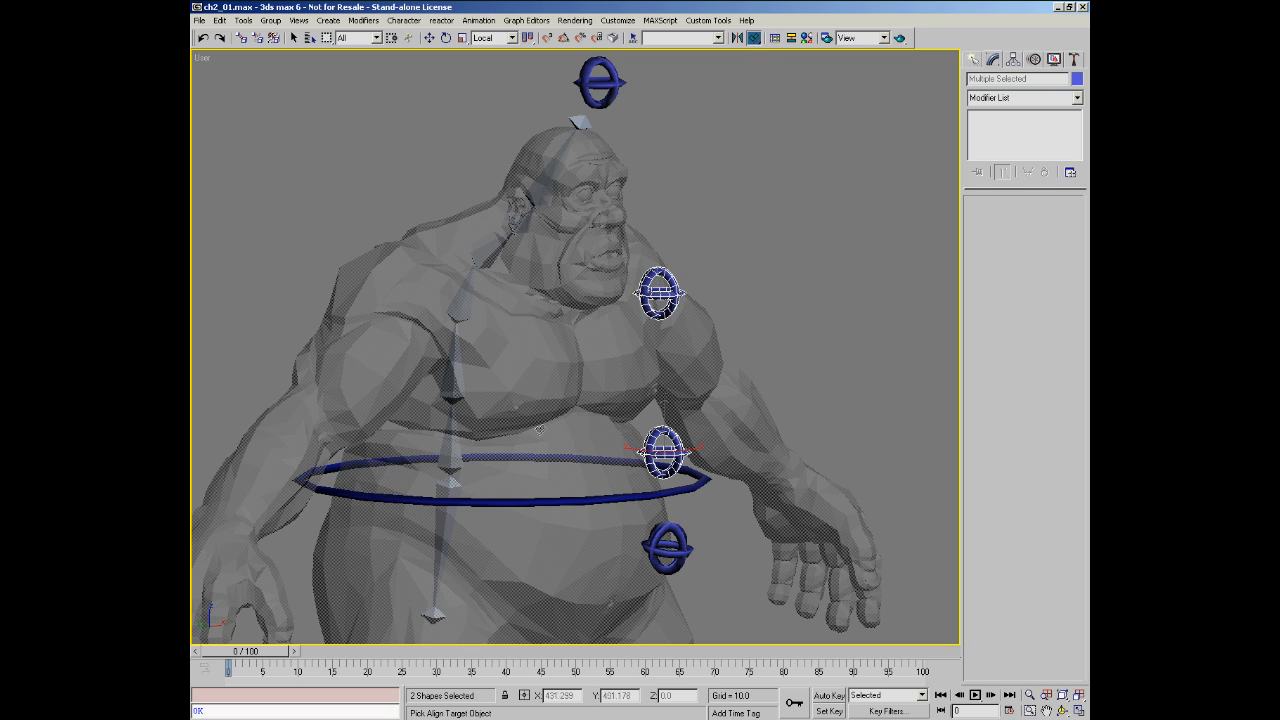
pyautogui.click(504, 453)
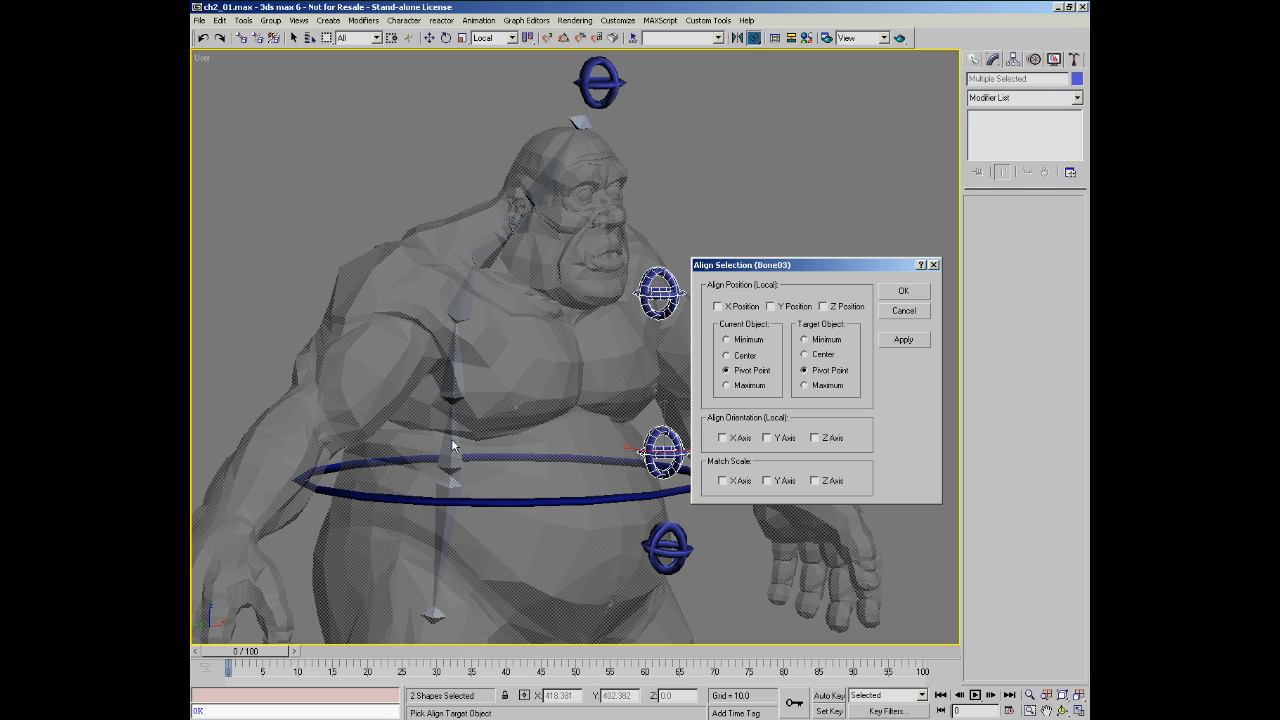
pyautogui.click(722, 437)
pyautogui.click(766, 437)
pyautogui.click(814, 437)
pyautogui.click(892, 294)
# Step: Align the orientation of the control above the head to the head's end bone, Bone09, on the X, Y and Z axes
pyautogui.moveTo(589, 294); pyautogui.dragTo(611, 419, button='middle')
pyautogui.click(636, 210)
pyautogui.scroll(3, 609, 272)
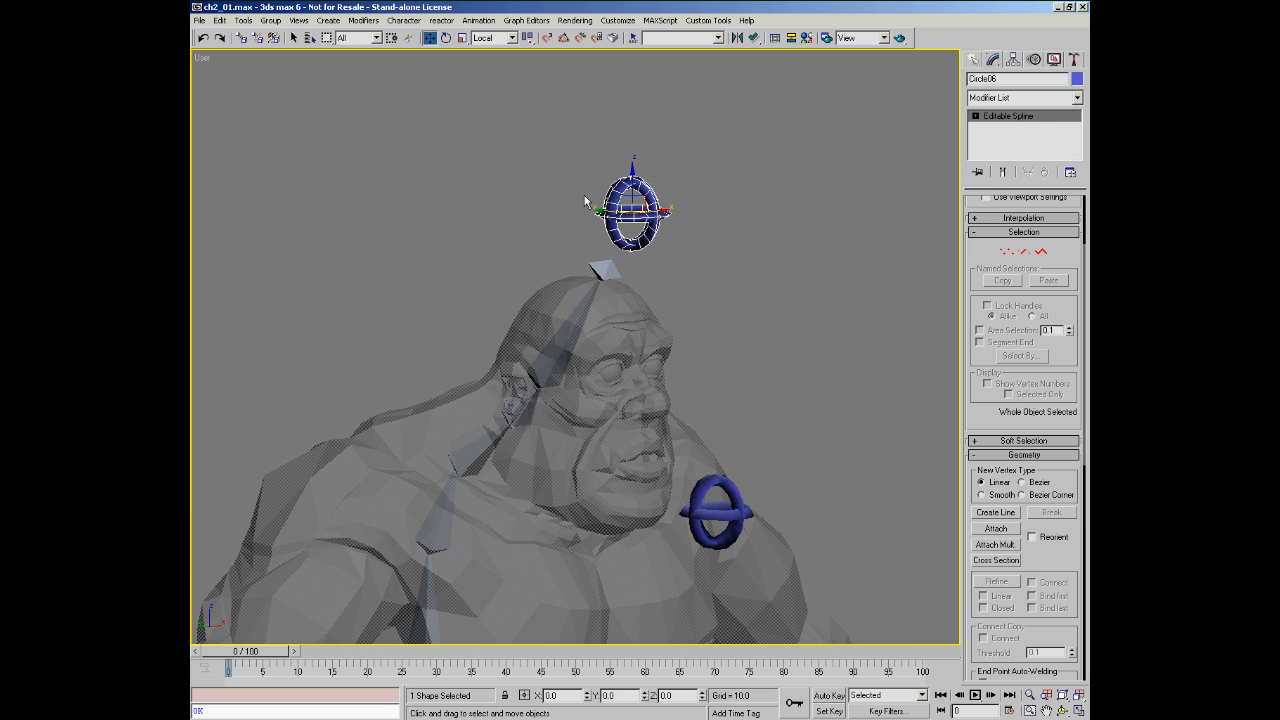
pyautogui.click(754, 37)
pyautogui.click(606, 272)
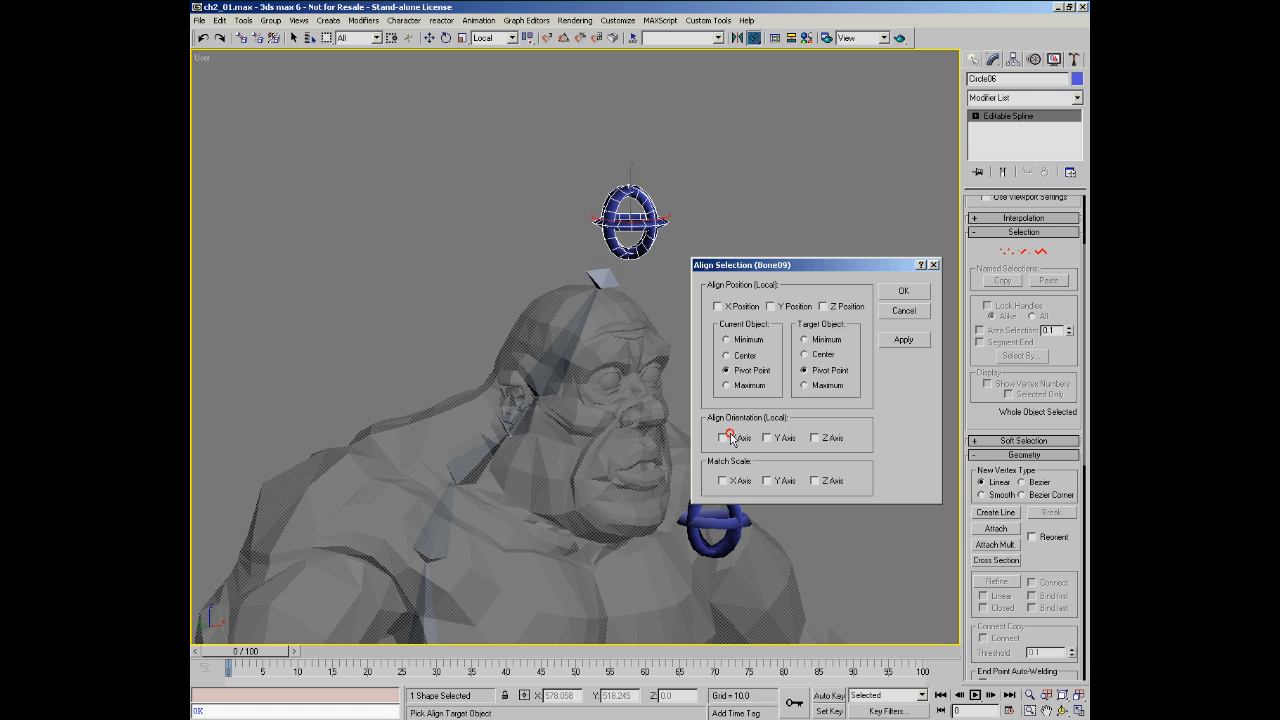
pyautogui.click(724, 437)
pyautogui.click(770, 437)
pyautogui.click(818, 438)
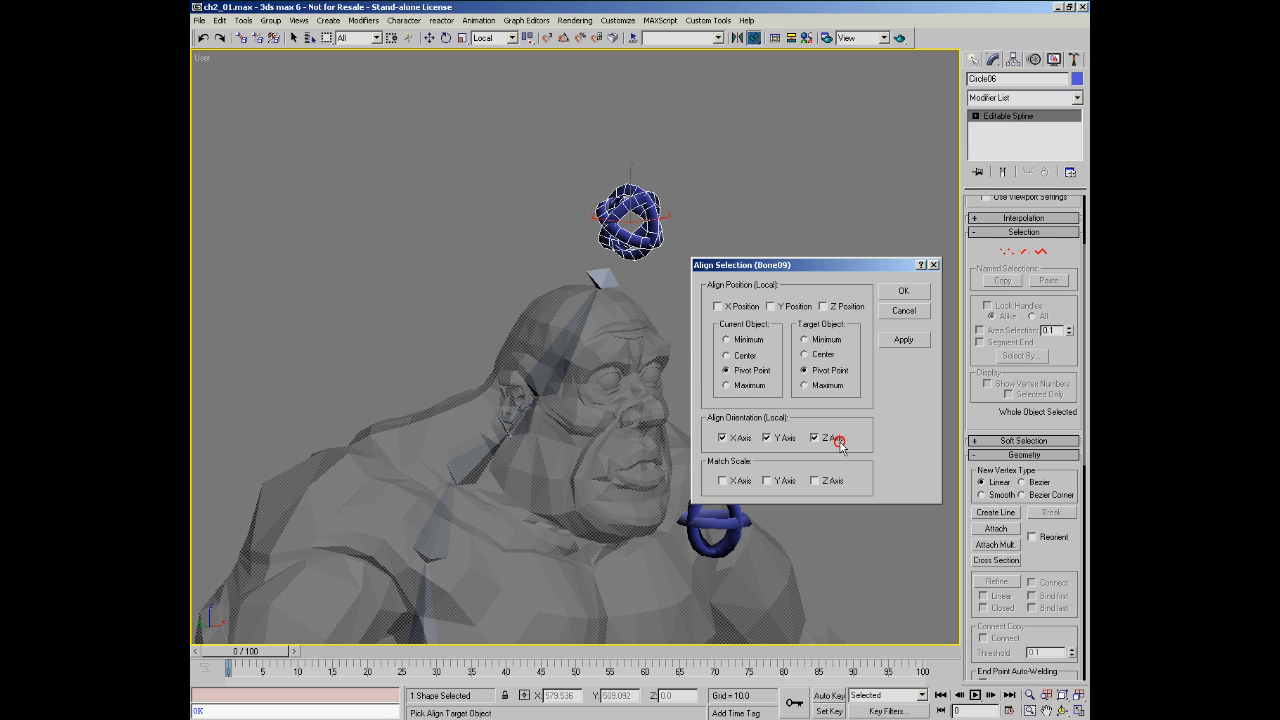
pyautogui.click(903, 292)
# Step: Review the placement and orientation of all spherical controls around the character from the side
pyautogui.scroll(-8, 591, 200)
pyautogui.moveTo(593, 205); pyautogui.dragTo(640, 289, button='middle')
pyautogui.press('w')
pyautogui.scroll(-3, 632, 290)
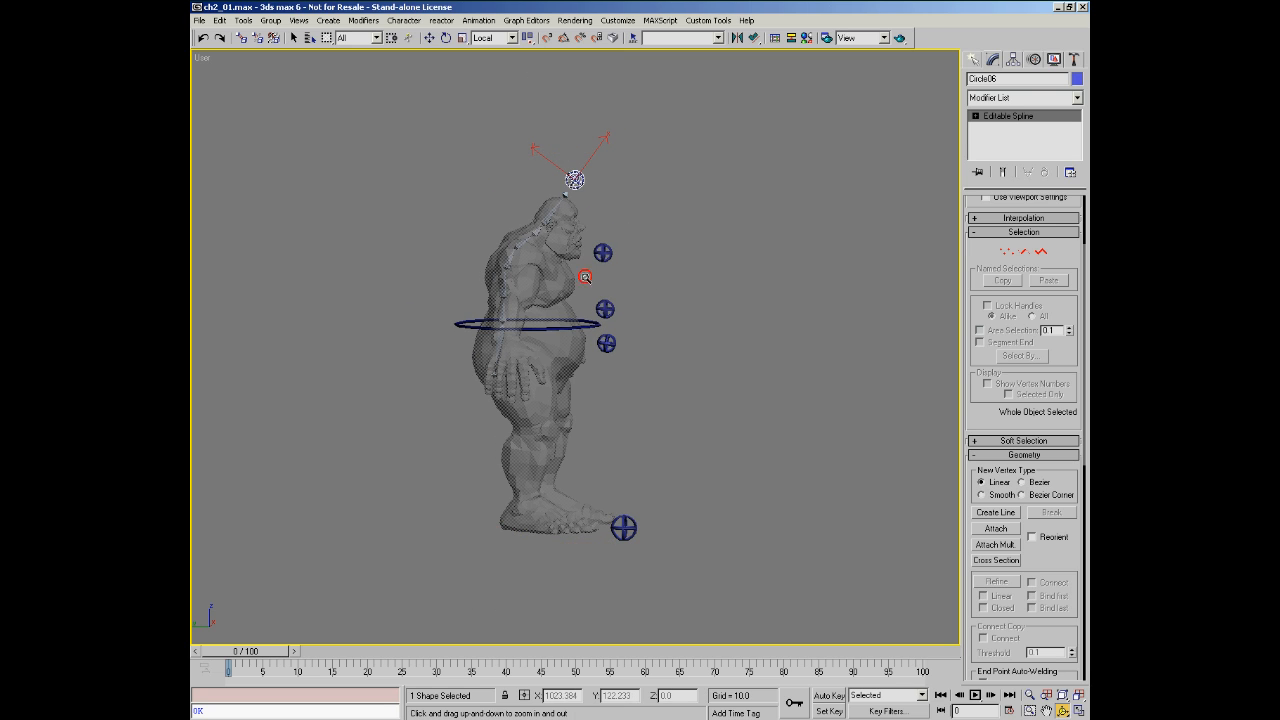
pyautogui.moveTo(585, 277); pyautogui.dragTo(587, 277)
pyautogui.press('w')
pyautogui.keyDown('alt'); pyautogui.moveTo(612, 298); pyautogui.dragTo(577, 311, button='middle'); pyautogui.keyUp('alt')
pyautogui.press('l')
pyautogui.moveTo(688, 253); pyautogui.dragTo(641, 300, button='middle')
pyautogui.hotkey('alt', 'z')
pyautogui.moveTo(671, 234); pyautogui.dragTo(686, 193)
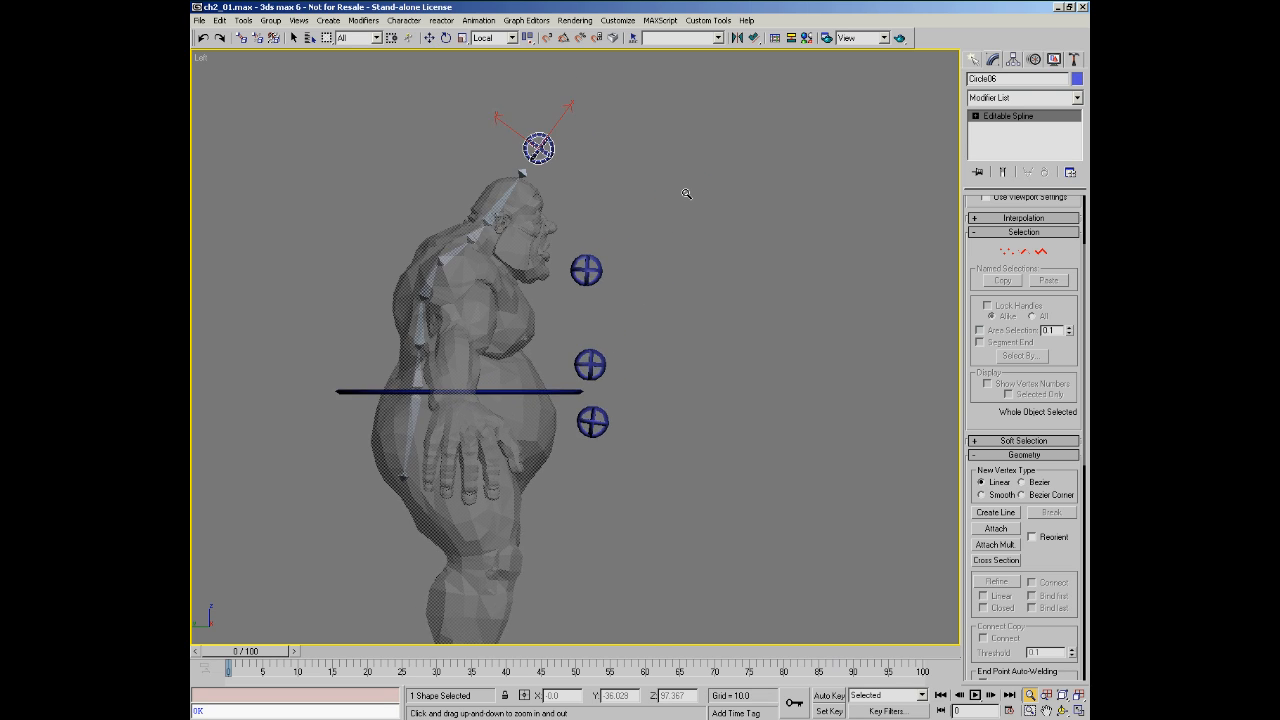
pyautogui.keyDown('ctrl'); pyautogui.keyDown('alt'); pyautogui.moveTo(686, 193); pyautogui.dragTo(681, 192, button='middle'); pyautogui.keyUp('alt'); pyautogui.keyUp('ctrl')
pyautogui.moveTo(633, 270); pyautogui.dragTo(611, 282, button='middle')
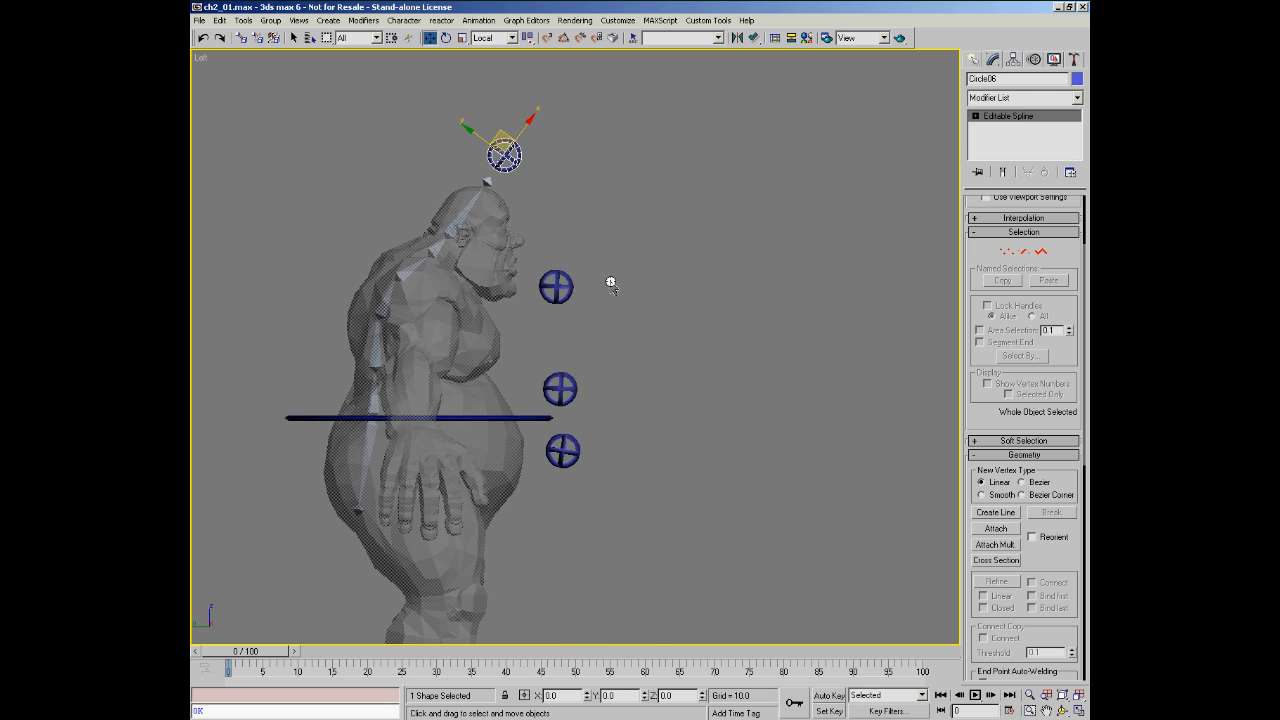
# Step: Create a Sphere Control, a Pin Control and an Arrow Control in the empty space in front of the character
pyautogui.rightClick(684, 343)
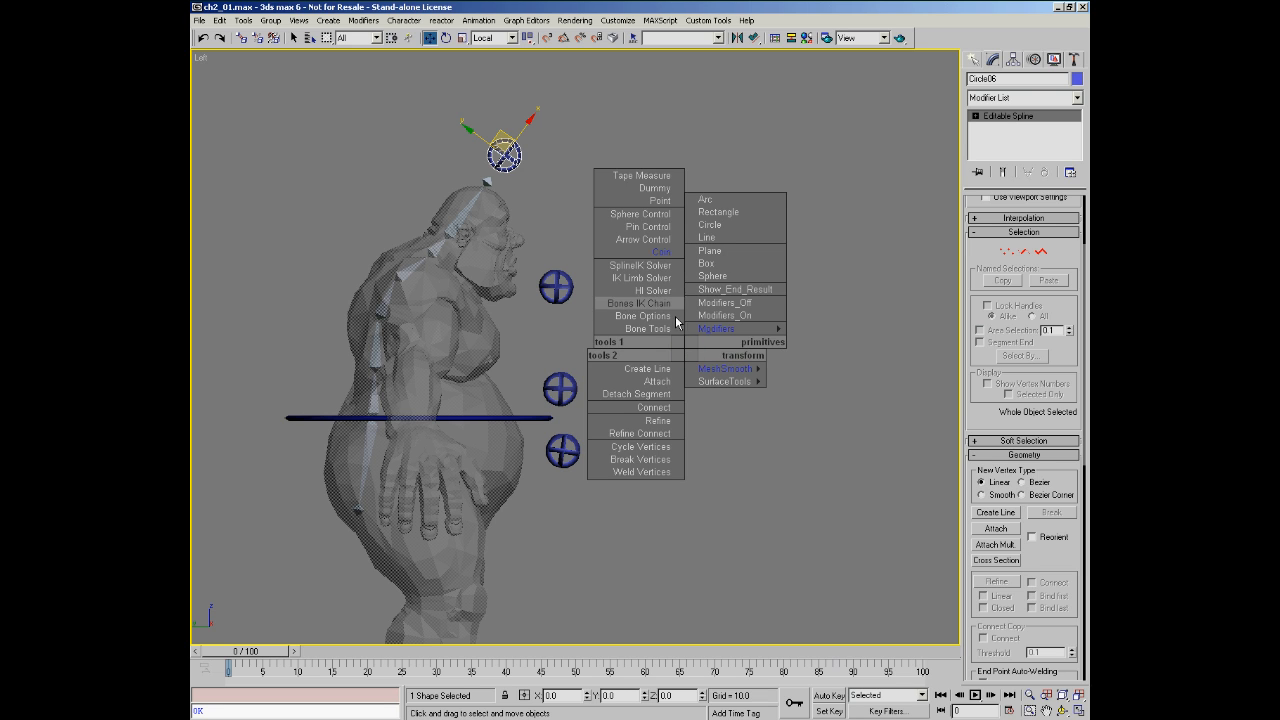
pyautogui.click(657, 212)
pyautogui.click(657, 274)
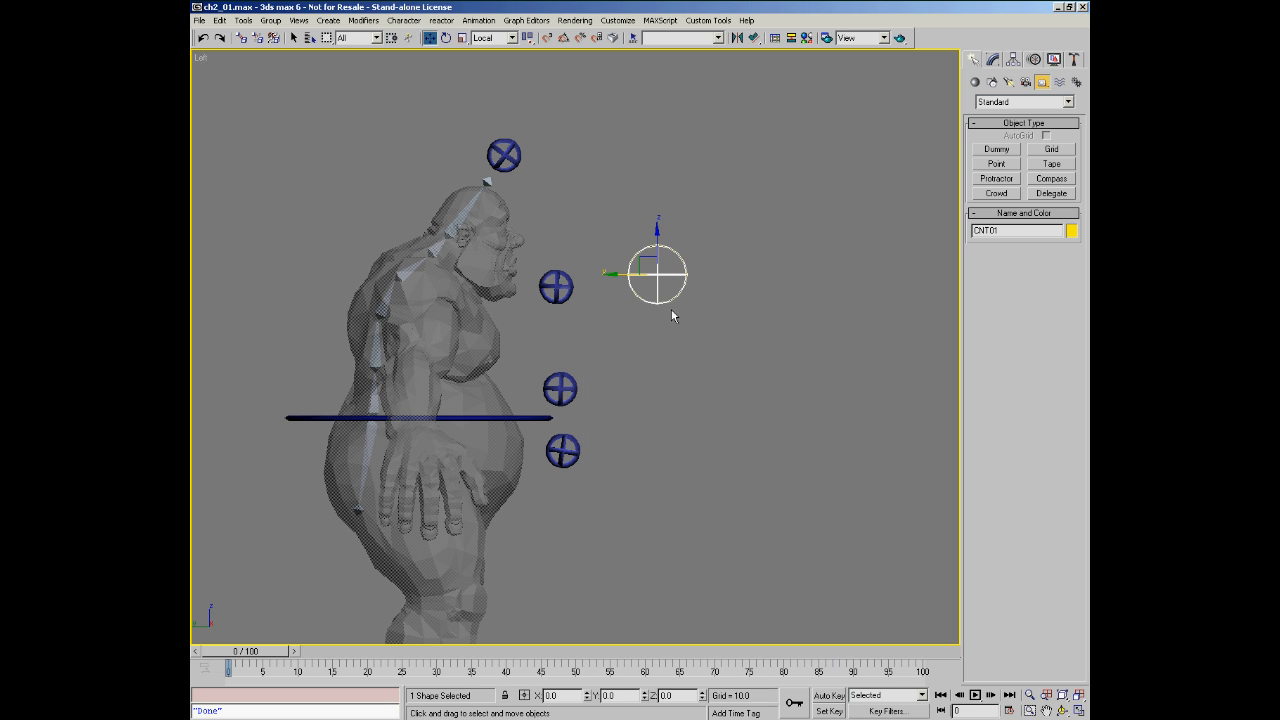
pyautogui.keyDown('alt'); pyautogui.moveTo(660, 254); pyautogui.dragTo(610, 275, button='middle'); pyautogui.keyUp('alt')
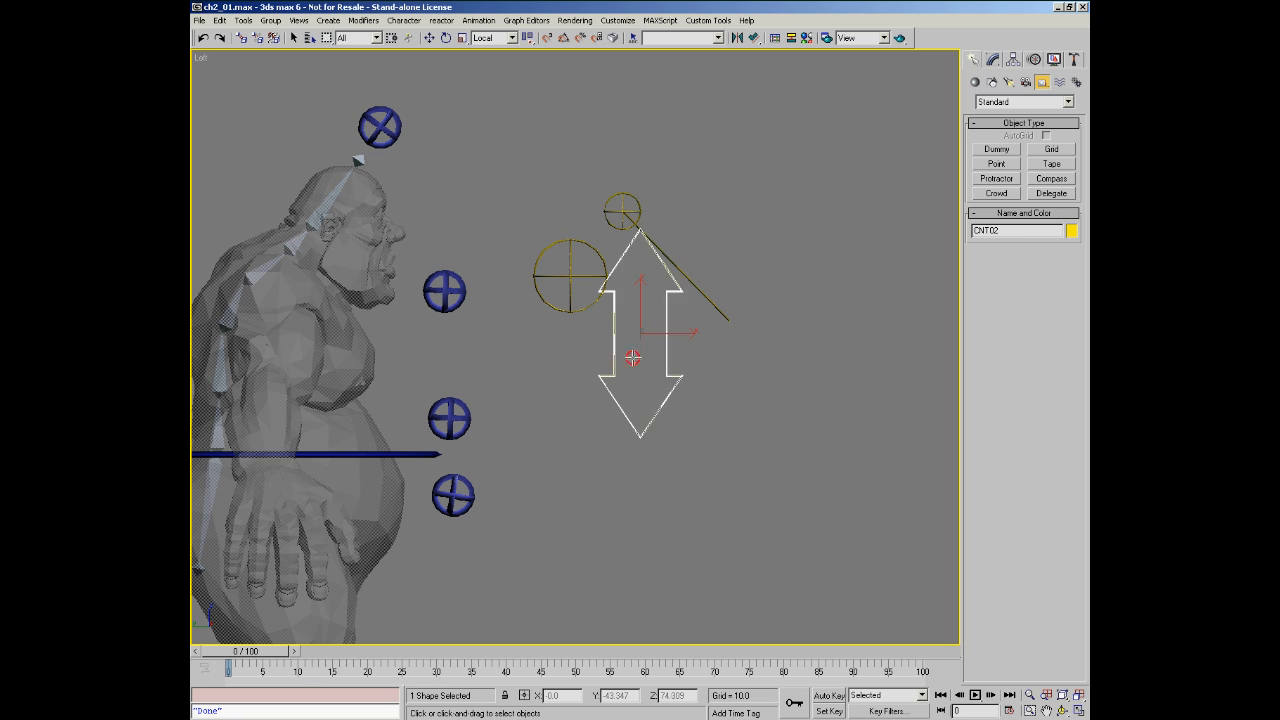
pyautogui.rightClick(724, 392)
pyautogui.click(757, 409)
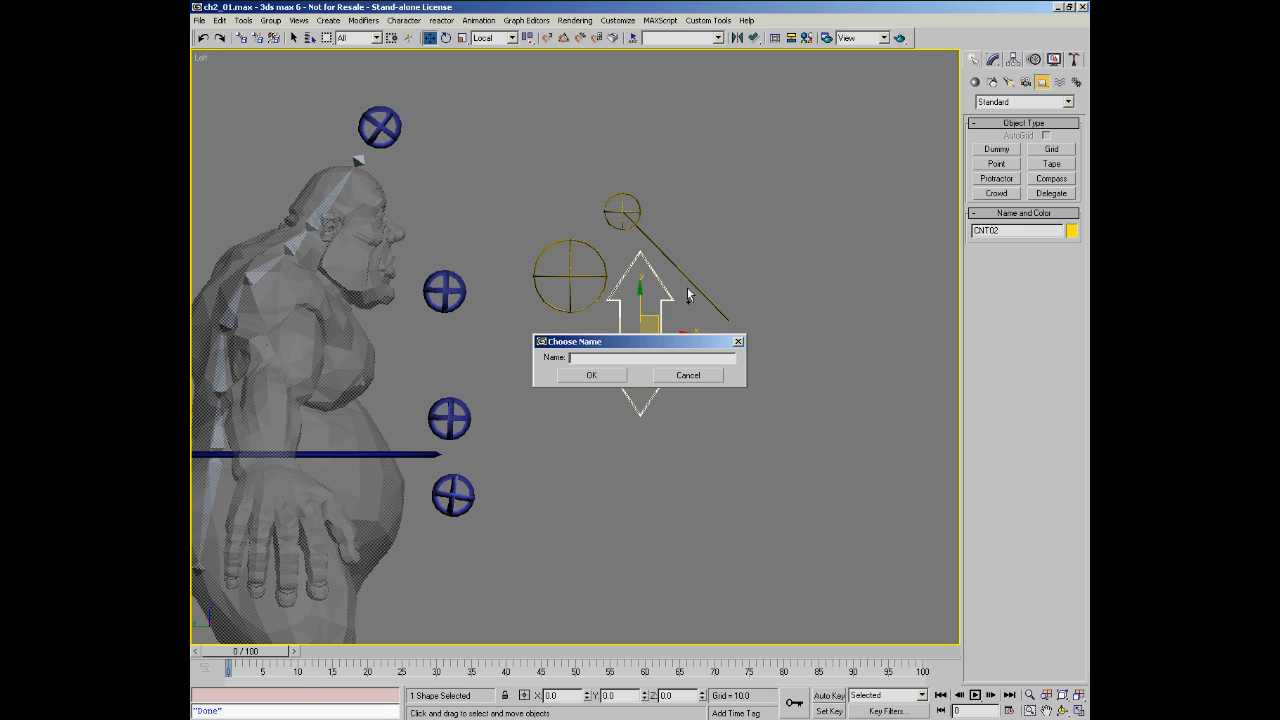